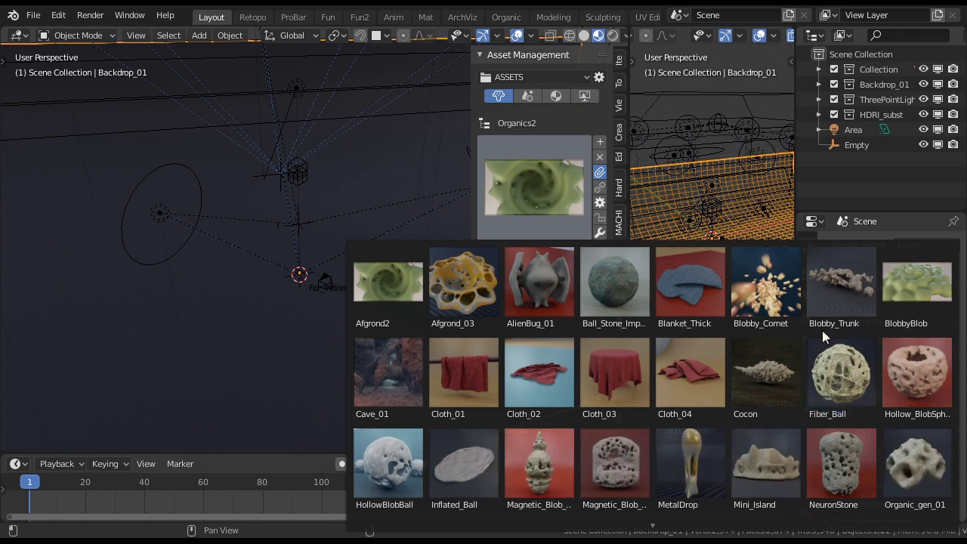
# Scroll through the Organics2 asset thumbnails, then orbit the view around the lit backdrop
pyautogui.moveTo(651, 527)
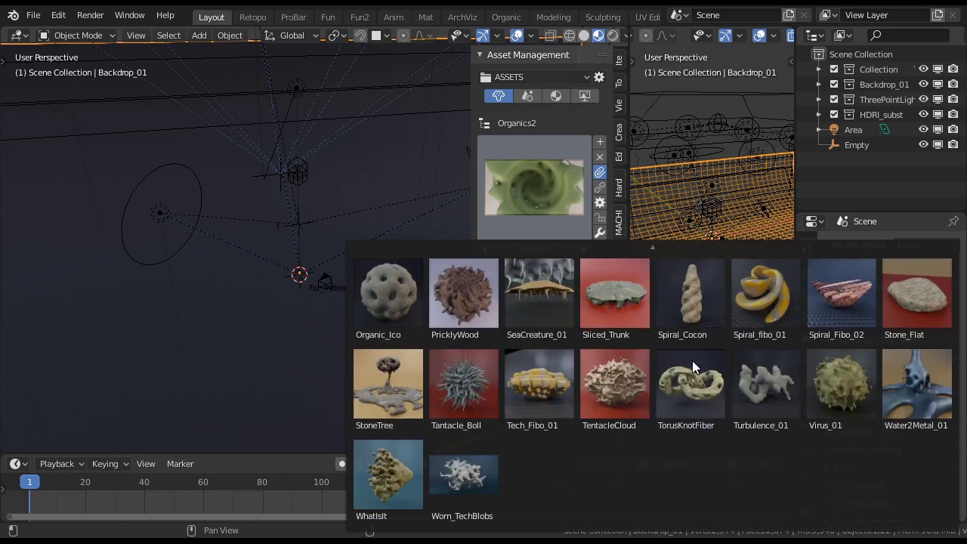
pyautogui.scroll(2, 196, 253)
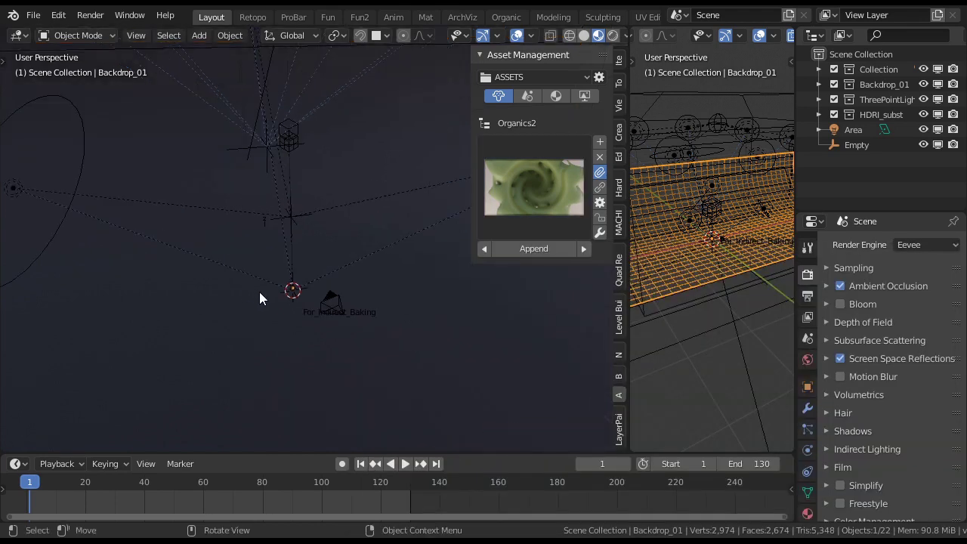
pyautogui.moveTo(259, 291)
pyautogui.mouseDown(button='middle')
pyautogui.moveTo(239, 289)
pyautogui.moveTo(260, 290)
pyautogui.mouseUp(button='middle')
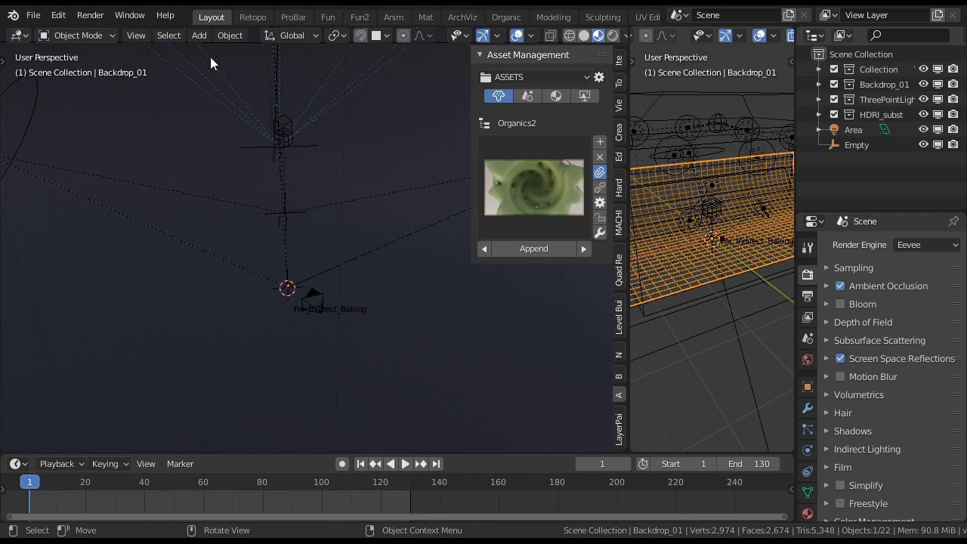
# Switch to the Fun2 workspace and tilt the view over the lights and backdrop
pyautogui.click(360, 18)
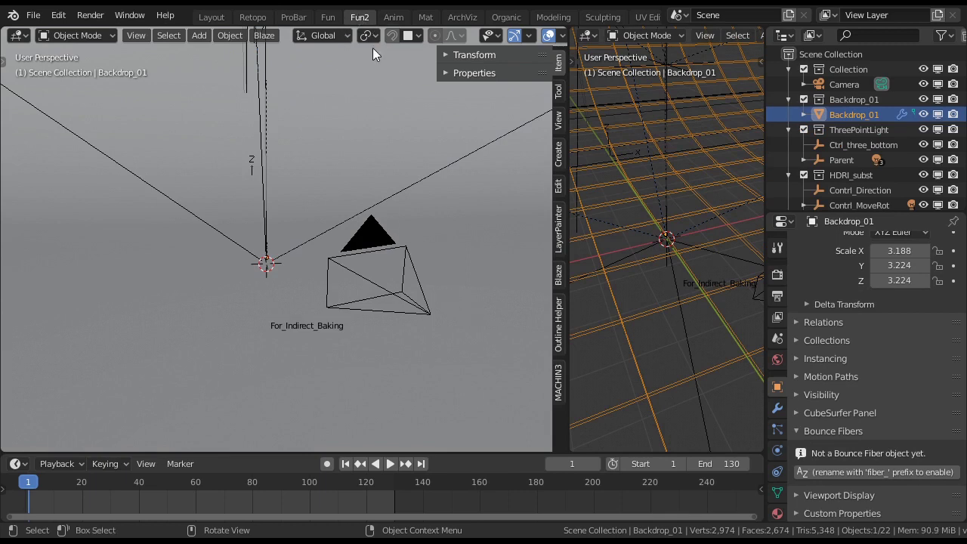
pyautogui.click(328, 17)
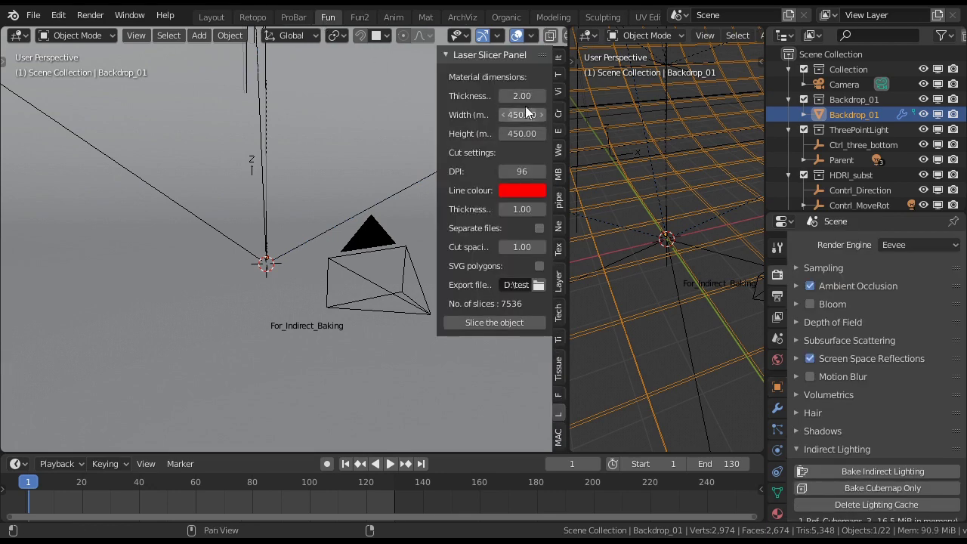
pyautogui.click(360, 17)
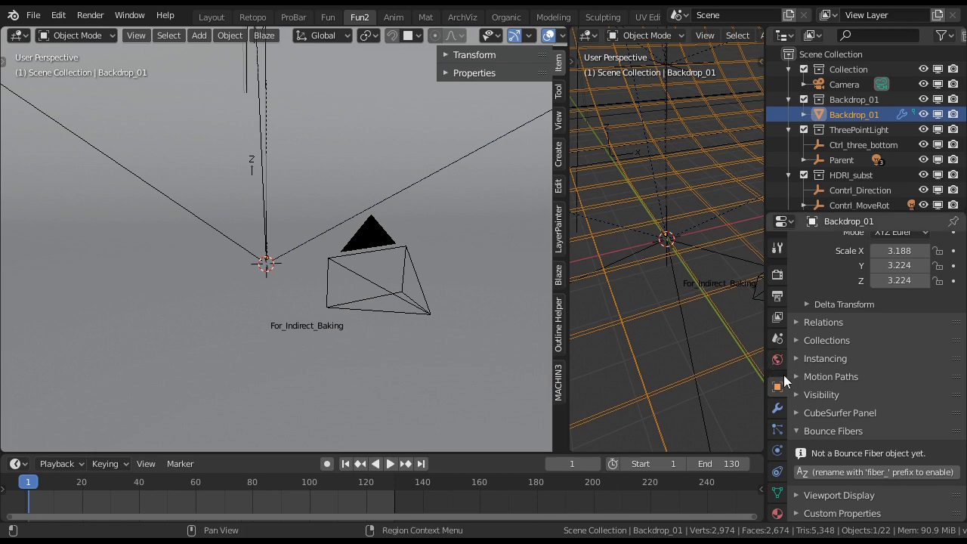
pyautogui.scroll(-6, 359, 270)
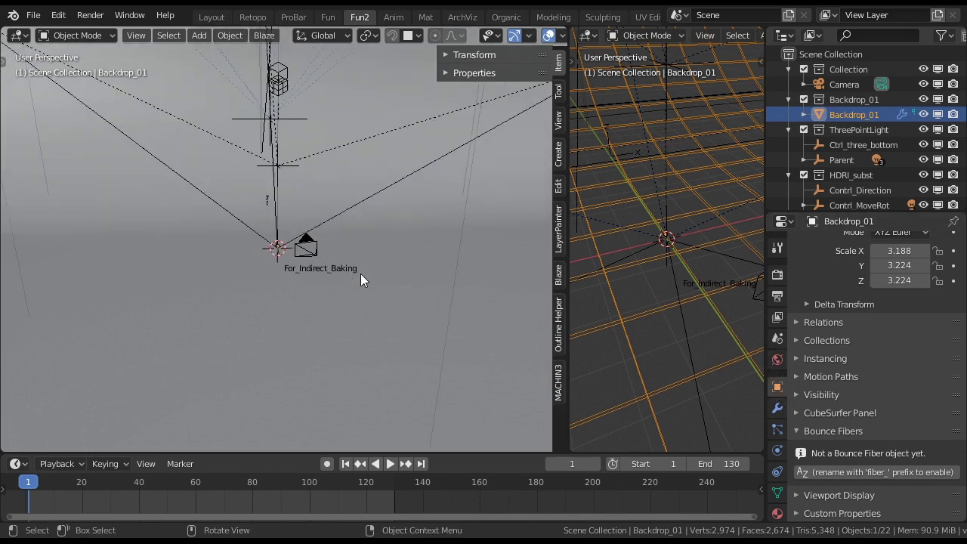
pyautogui.moveTo(361, 266); pyautogui.dragTo(364, 303, button='middle')
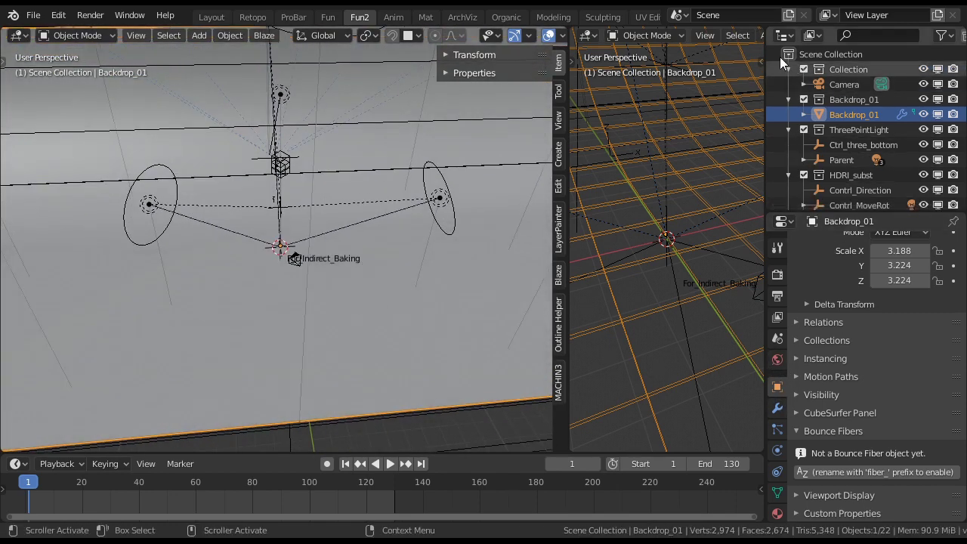
# Collapse Collection, Backdrop_01, ThreePointLight and HDRI_subst, then hide every scene object
pyautogui.click(787, 69)
pyautogui.click(787, 84)
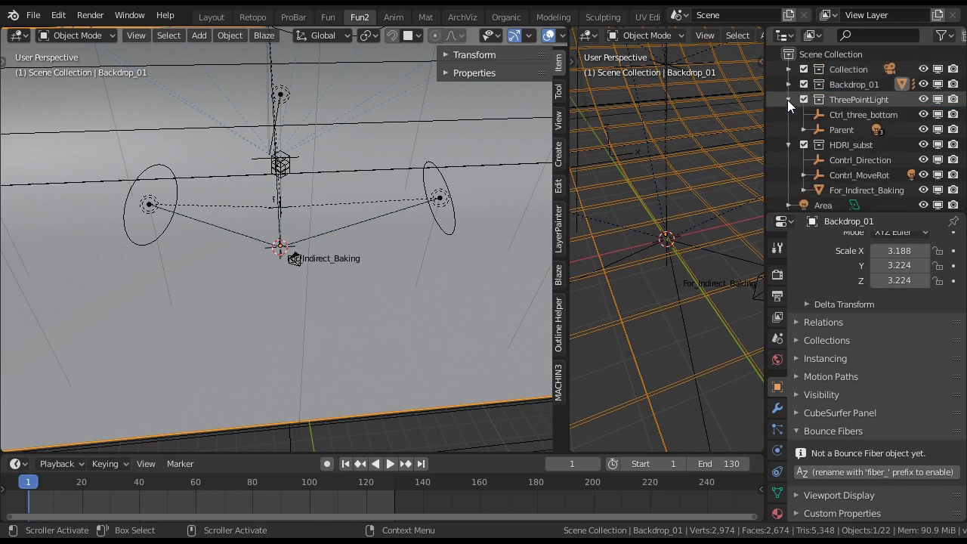
pyautogui.click(788, 99)
pyautogui.click(788, 114)
pyautogui.moveTo(923, 69); pyautogui.dragTo(921, 142)
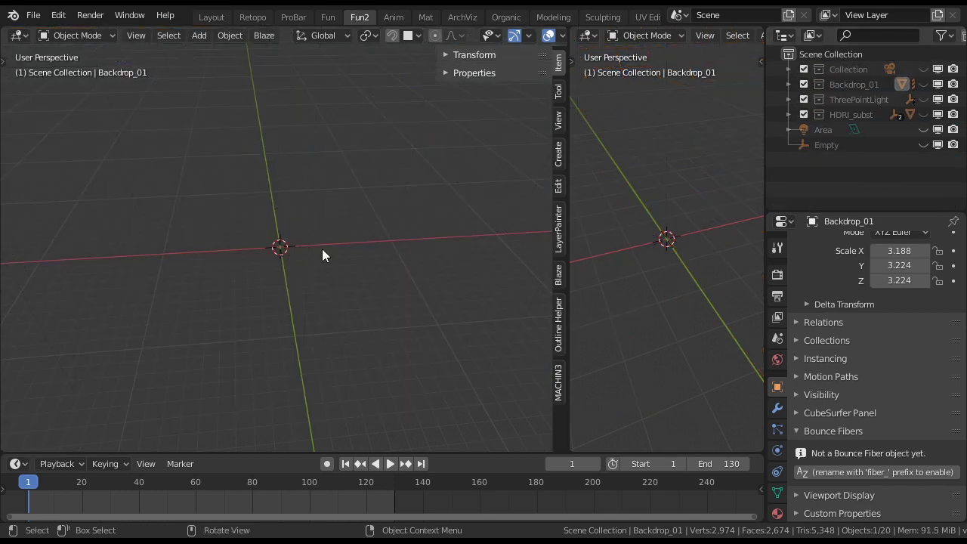
pyautogui.moveTo(313, 236); pyautogui.dragTo(296, 209, button='middle')
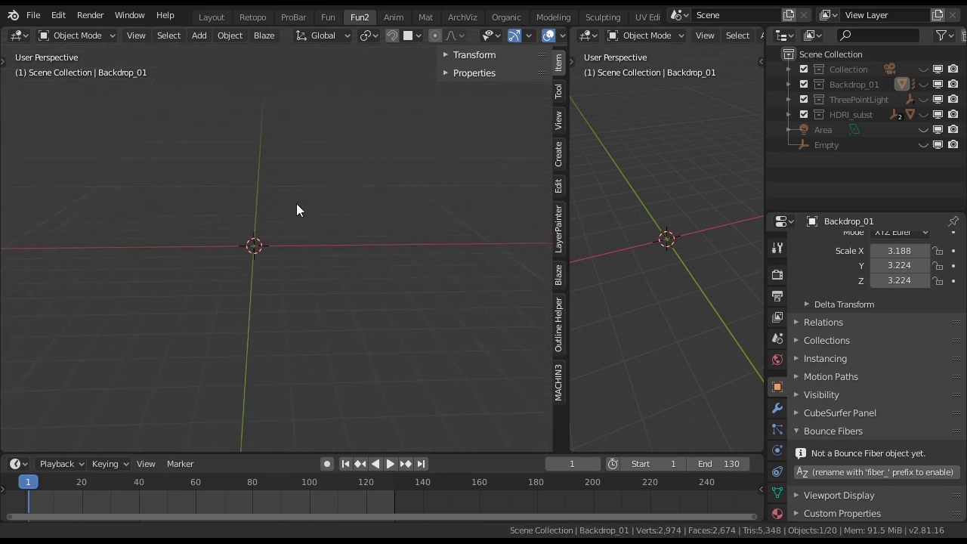
# Add a mesh cube and raise it vertically above the grid
pyautogui.hotkey('shift', 'a')
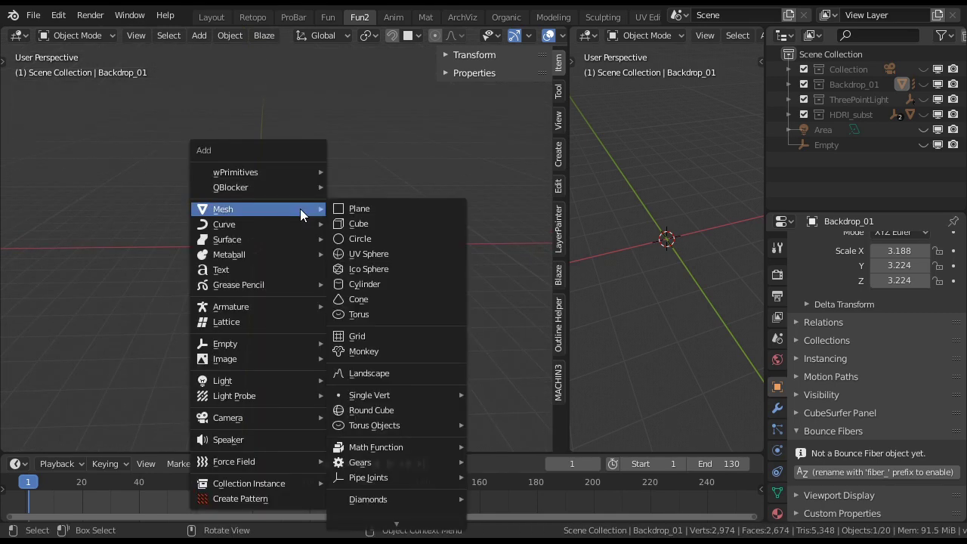
pyautogui.press('Down')
pyautogui.press('Return')
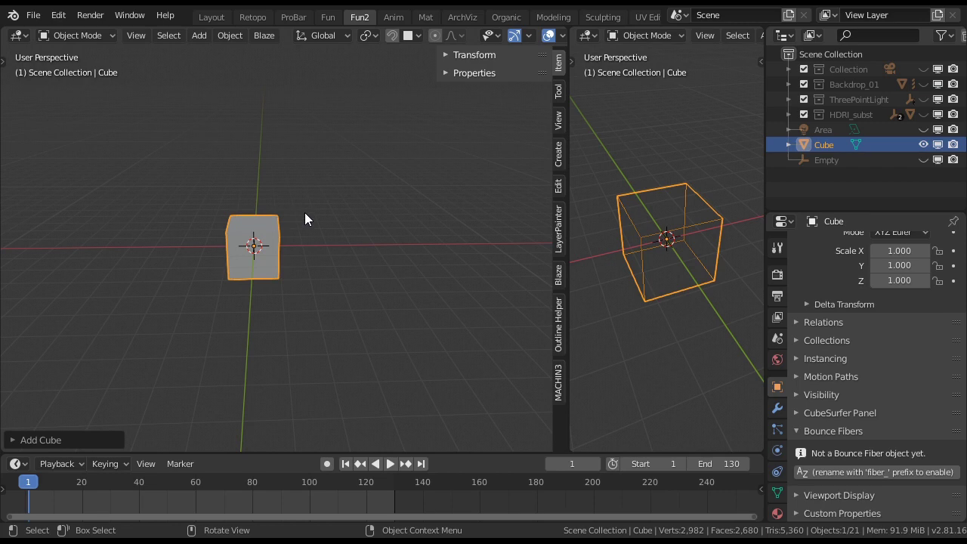
pyautogui.press('g')
pyautogui.press('z')
pyautogui.click(304, 212)
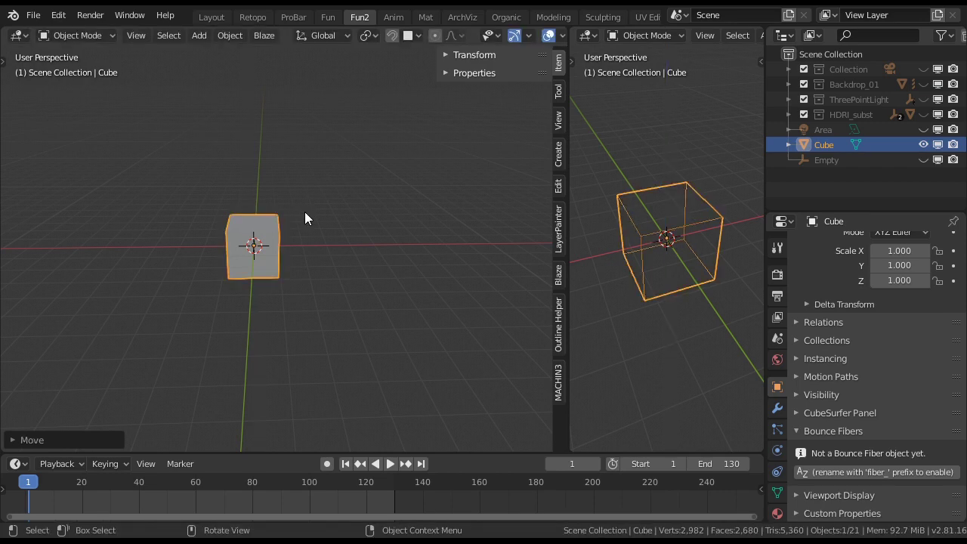
pyautogui.press('g')
pyautogui.press('z')
pyautogui.click(305, 211)
# Rename the cube with the fiber_ prefix to fiber_Cube, enabling Bounce Fibers
pyautogui.scroll(2, 304, 211)
pyautogui.moveTo(304, 211); pyautogui.dragTo(412, 282, button='middle')
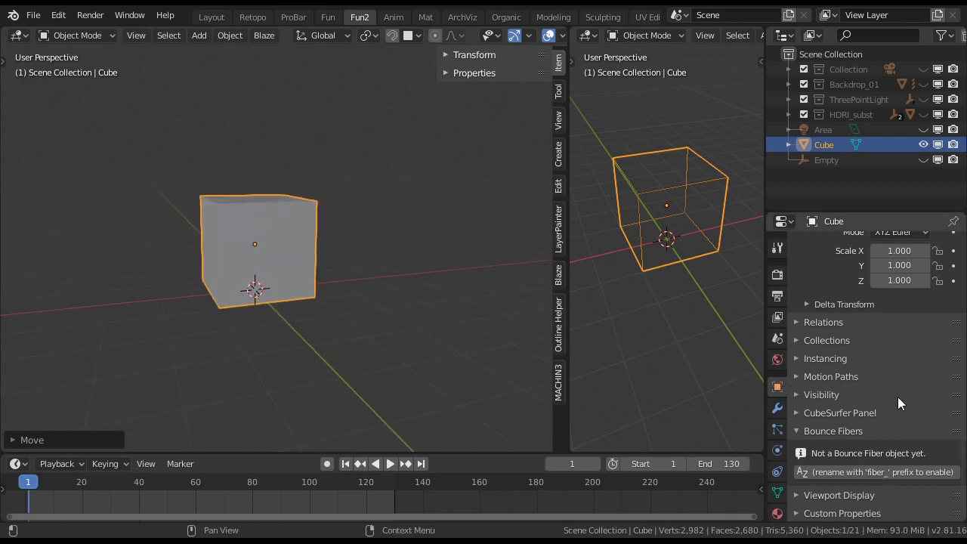
pyautogui.click(866, 475)
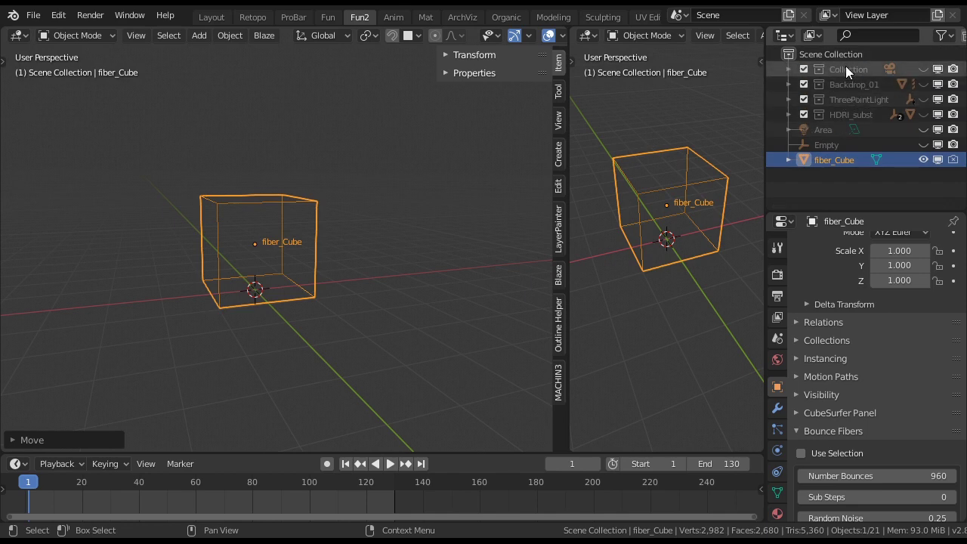
# Expand and collapse the Backdrop_01, ThreePointLight, HDRI_subst and Collection outliner entries
pyautogui.click(788, 83)
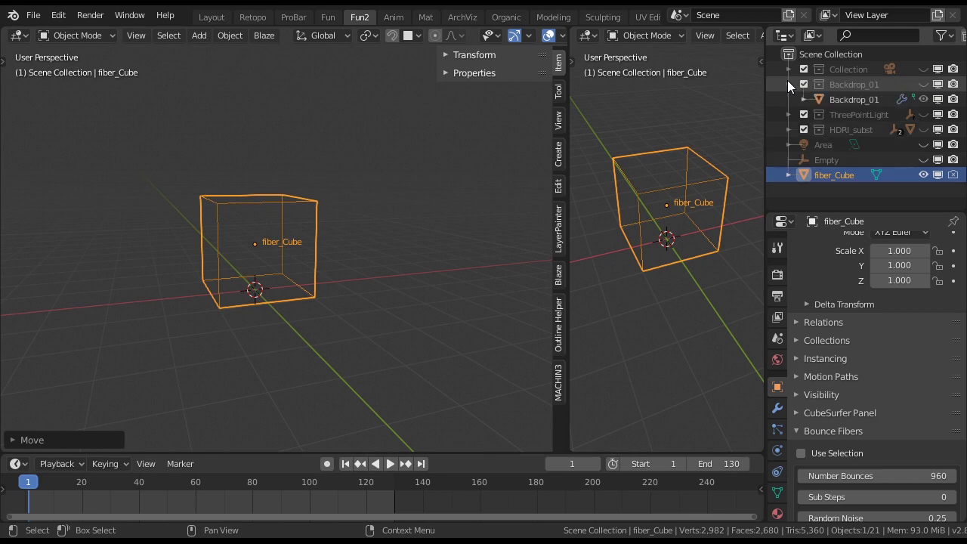
pyautogui.click(803, 100)
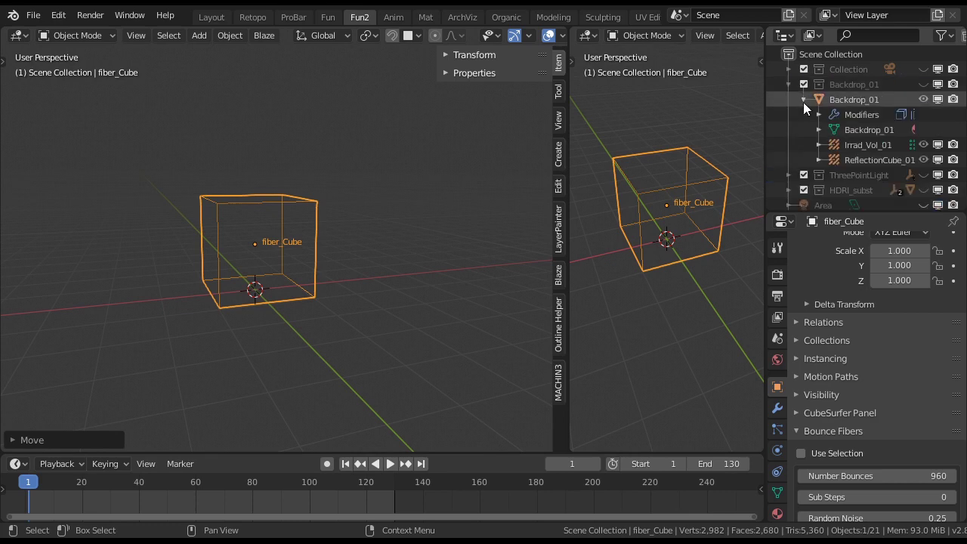
pyautogui.click(803, 102)
pyautogui.click(790, 115)
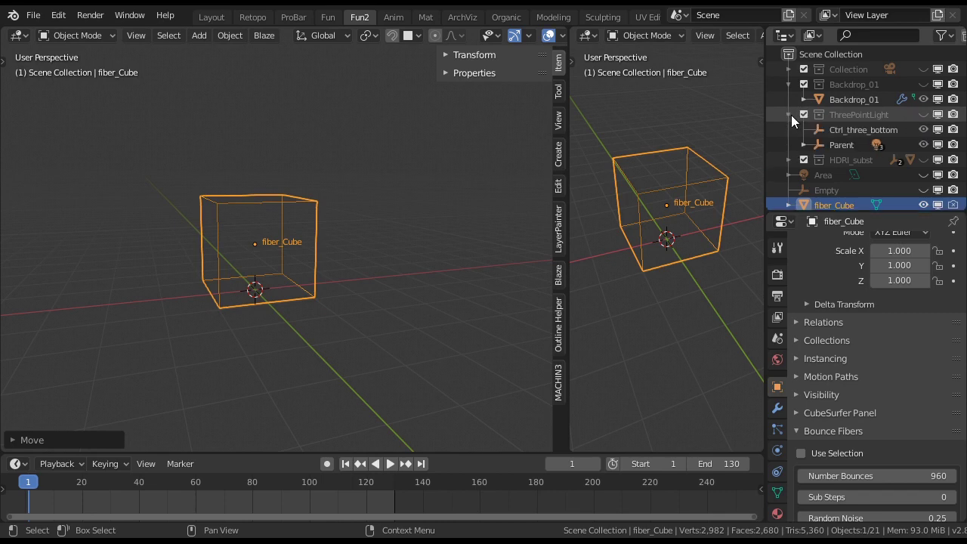
pyautogui.click(791, 115)
pyautogui.click(787, 131)
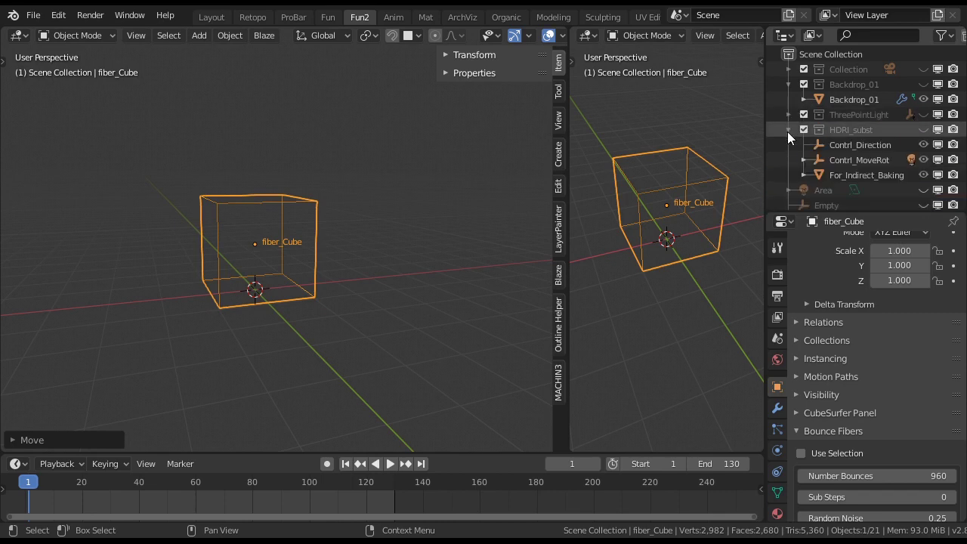
pyautogui.click(787, 130)
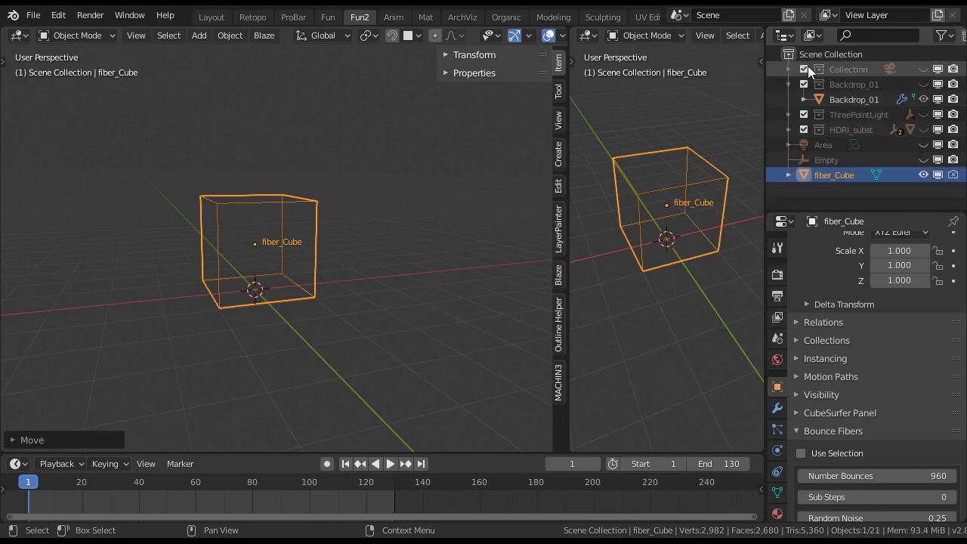
pyautogui.click(787, 68)
pyautogui.click(787, 69)
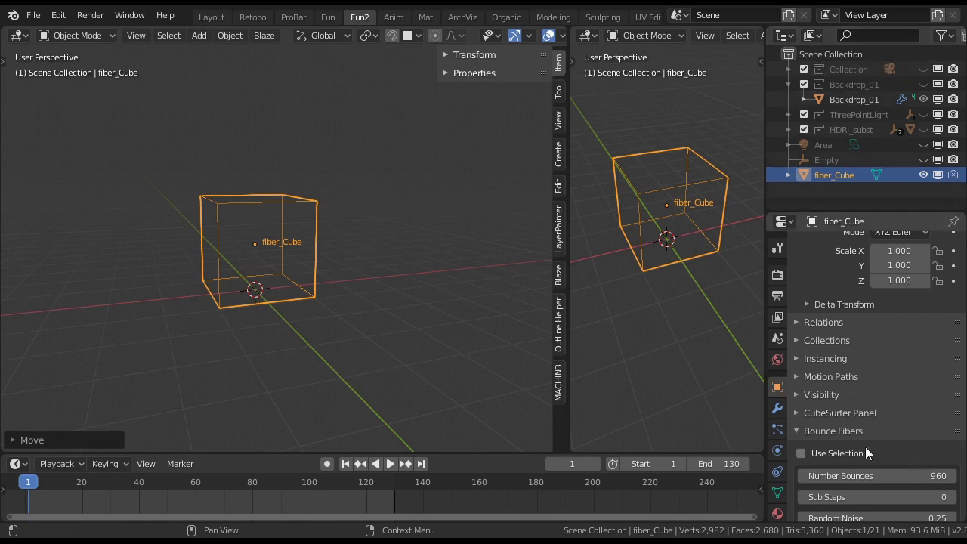
# Set Number Bounces to 200 to generate fiber_Cube_000000, then move it in the outliner
pyautogui.scroll(-3, 826, 453)
pyautogui.click(868, 385)
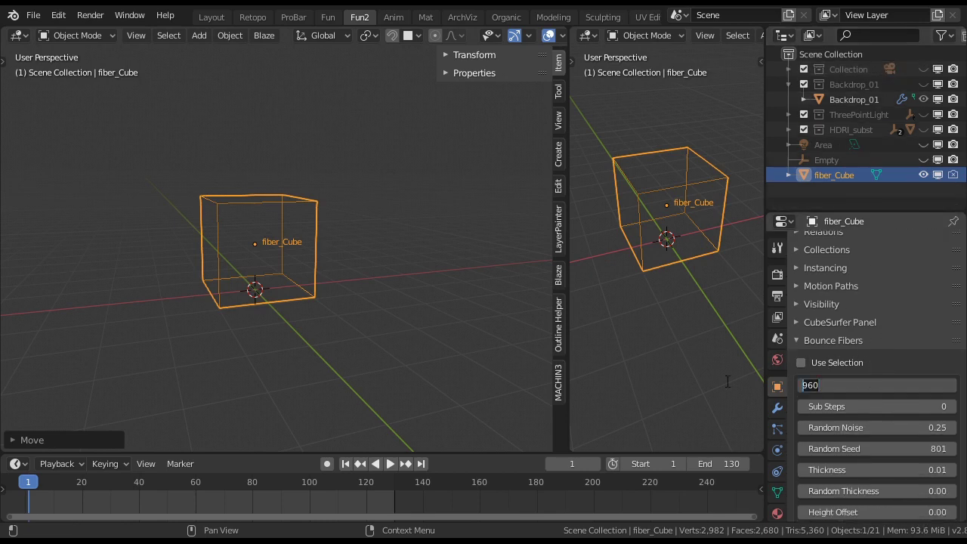
pyautogui.write('200')
pyautogui.press('Return')
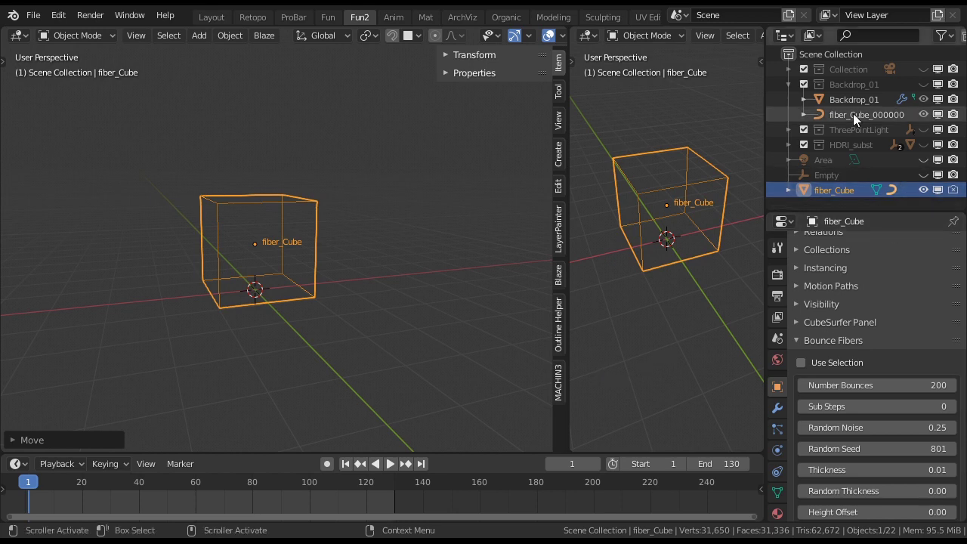
pyautogui.moveTo(853, 113); pyautogui.dragTo(828, 203)
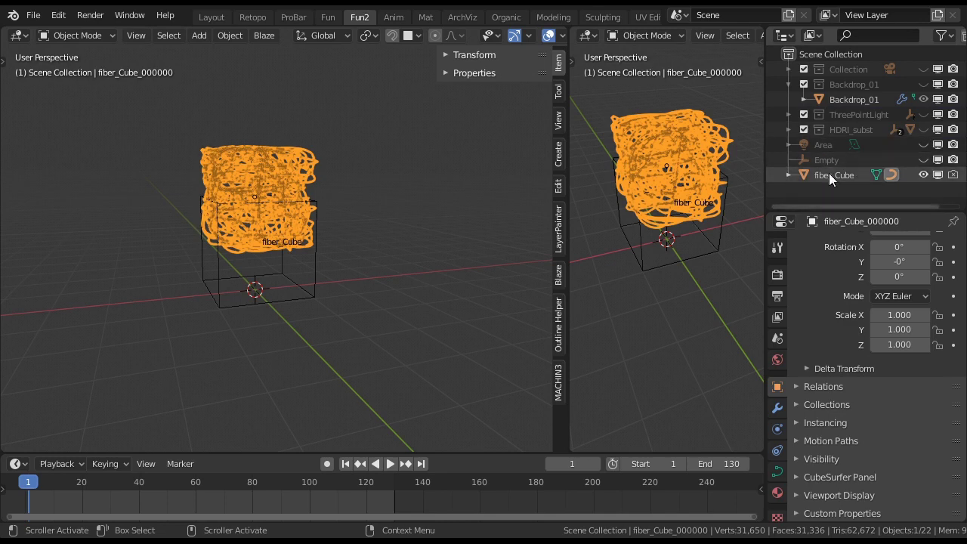
# Hide the Backdrop_01 object, then make it visible again and fold its collection
pyautogui.click(922, 96)
pyautogui.click(788, 84)
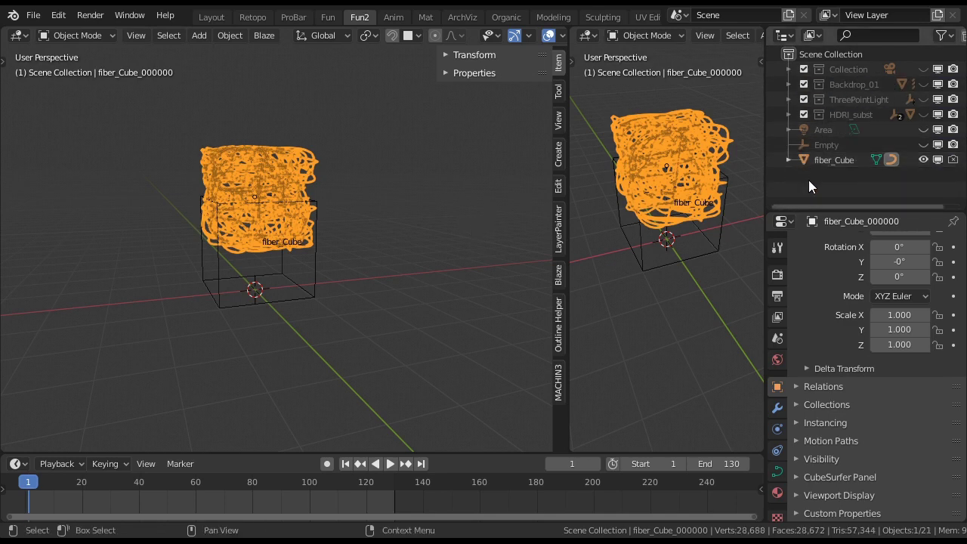
pyautogui.click(787, 84)
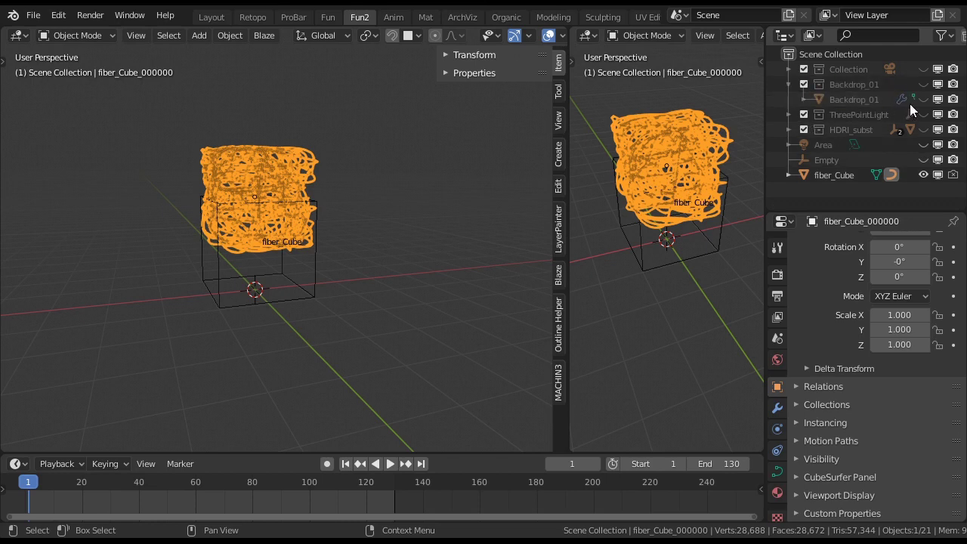
pyautogui.click(922, 99)
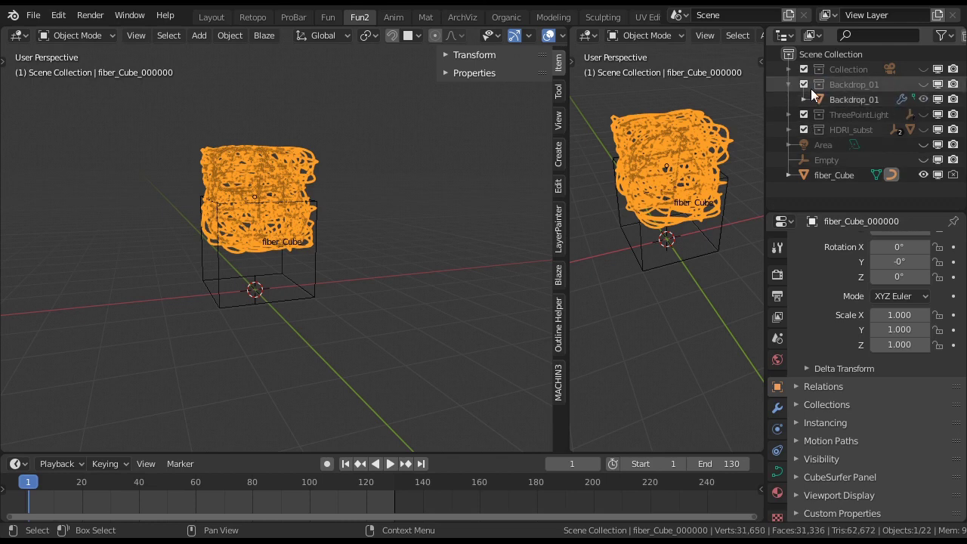
pyautogui.click(790, 83)
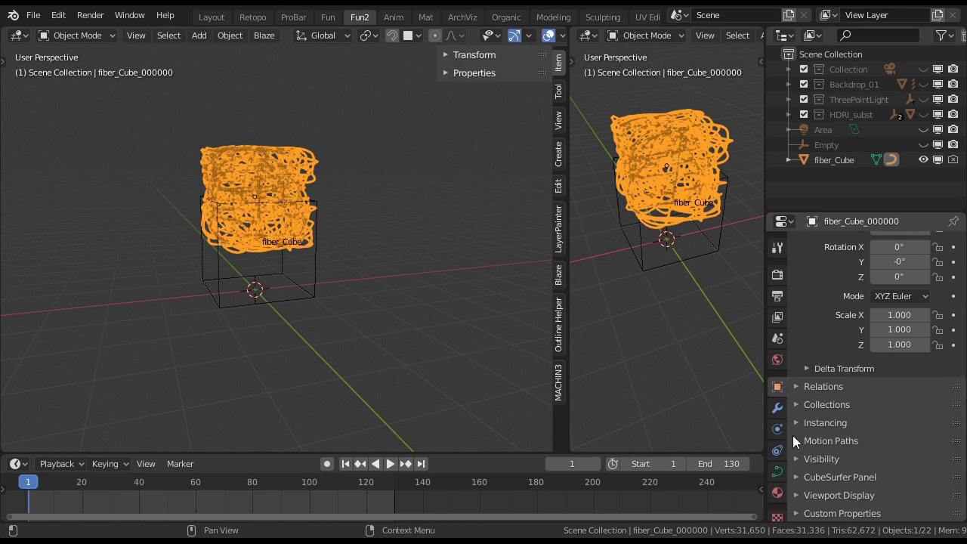
# Select fiber_Cube and raise Number Bounces to 214, keeping Sub Steps at 0
pyautogui.click(301, 297)
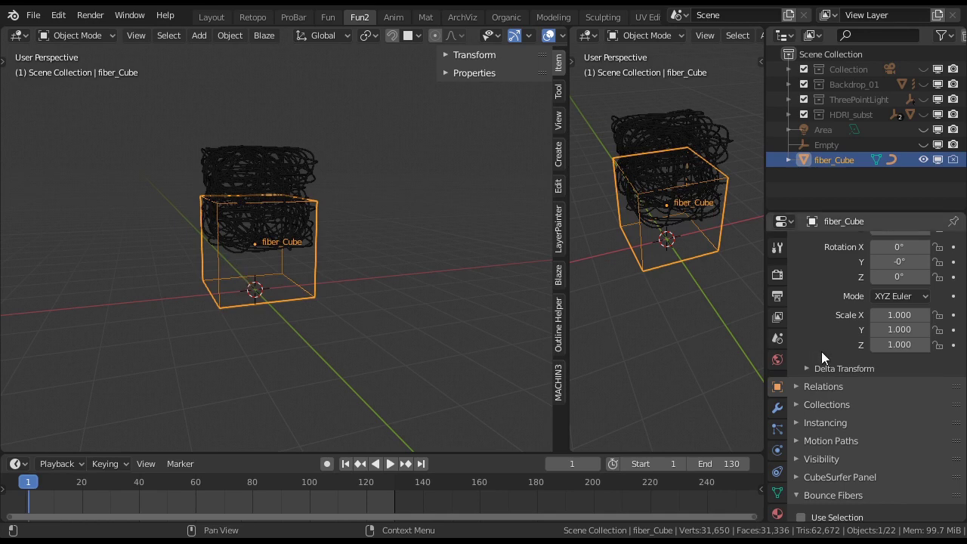
pyautogui.scroll(-4, 821, 351)
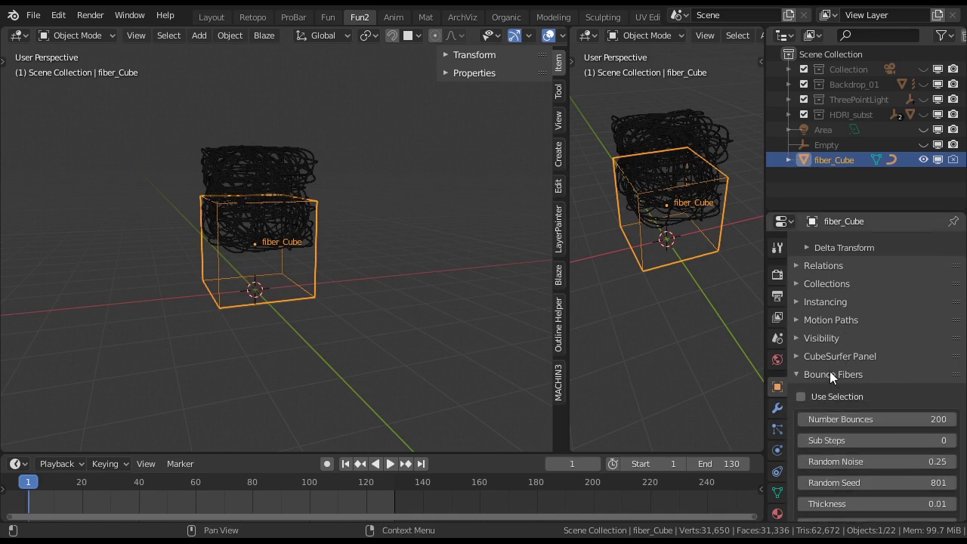
pyautogui.scroll(-3, 846, 367)
pyautogui.moveTo(876, 338); pyautogui.dragTo(918, 338)
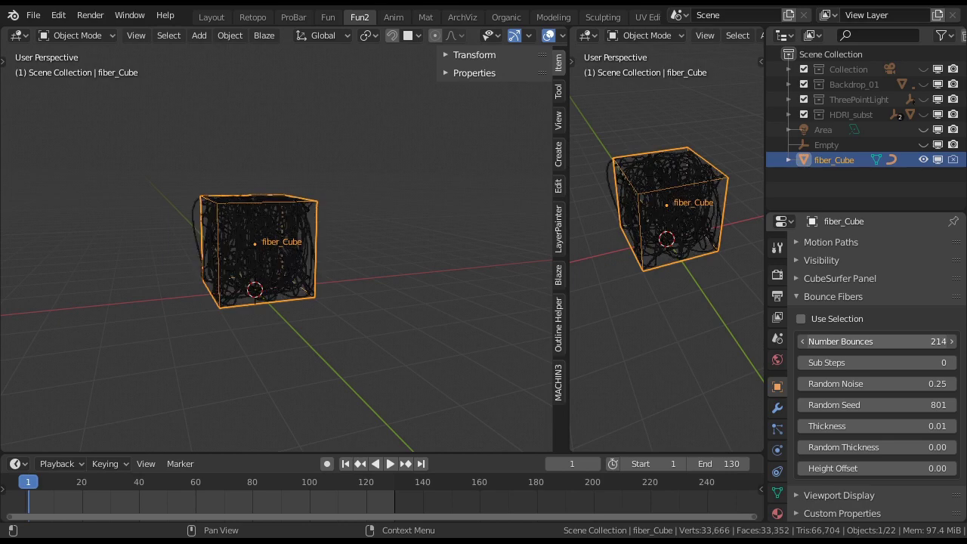
pyautogui.moveTo(330, 339); pyautogui.dragTo(240, 241, button='middle')
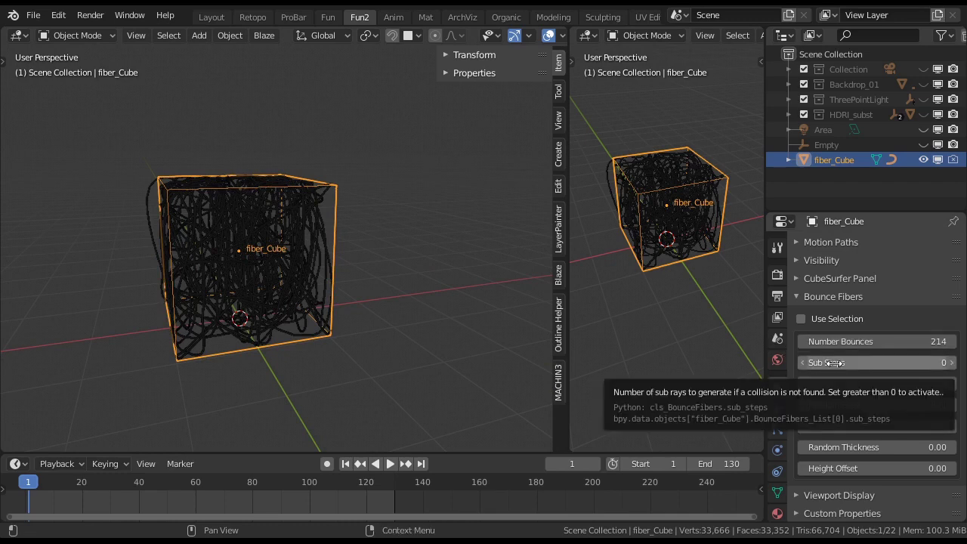
pyautogui.click(951, 363)
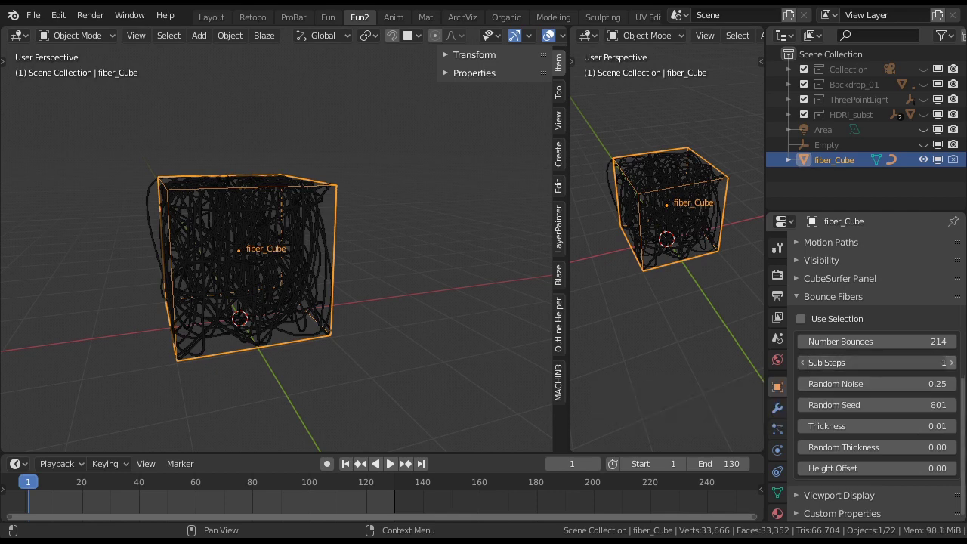
pyautogui.click(803, 362)
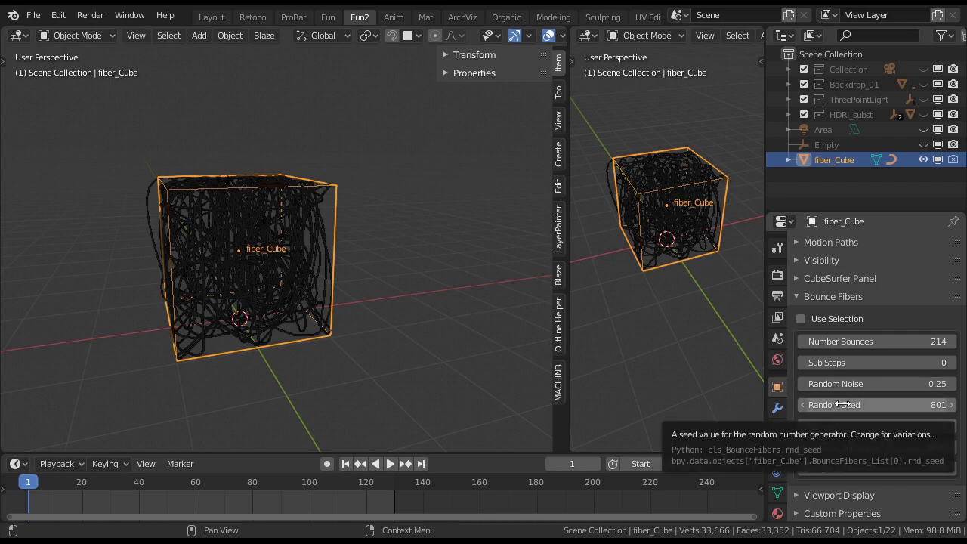
# Adjust Random Noise and thicken the fibers to a Thickness of about 0.04
pyautogui.moveTo(846, 383); pyautogui.dragTo(825, 406)
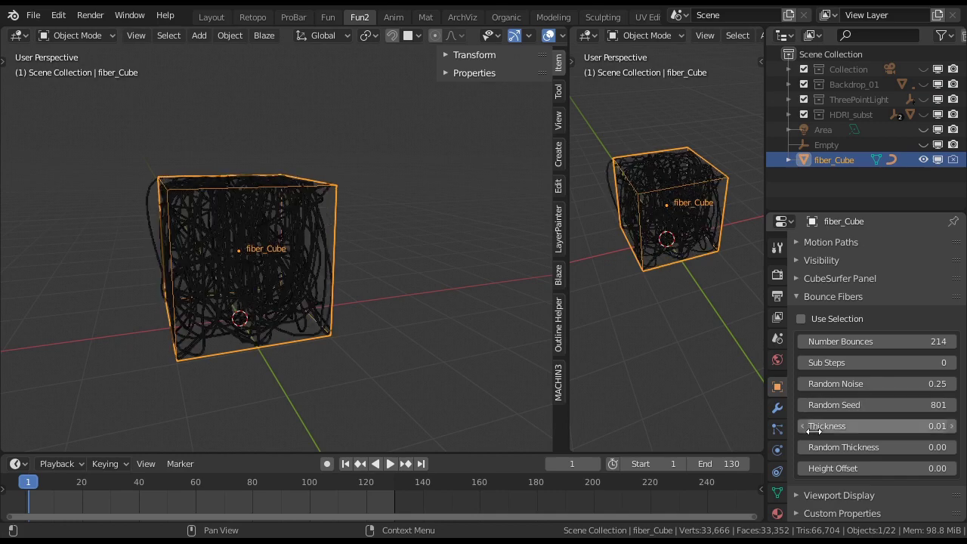
pyautogui.moveTo(838, 426); pyautogui.dragTo(854, 426)
pyautogui.keyDown('ctrl'); pyautogui.moveTo(493, 396); pyautogui.dragTo(417, 301, button='middle'); pyautogui.keyUp('ctrl')
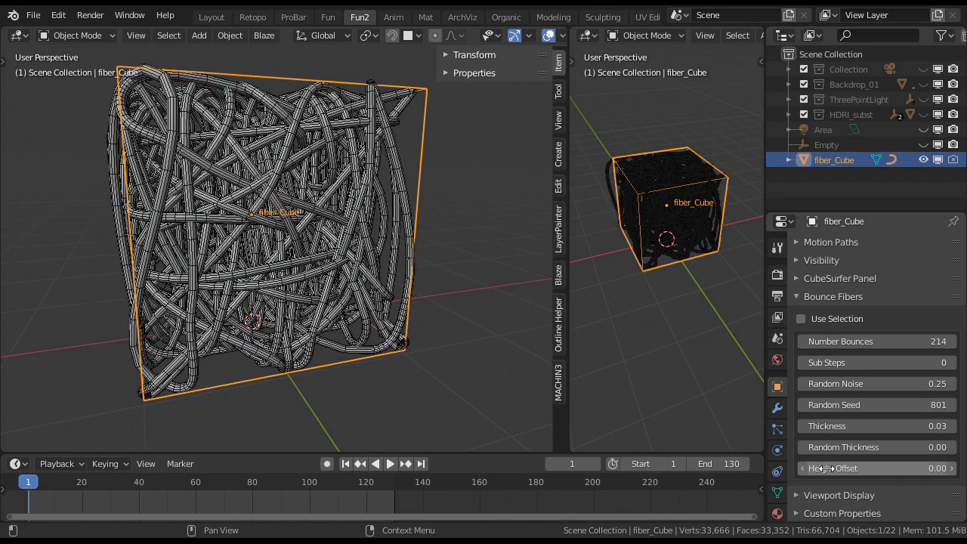
pyautogui.moveTo(829, 468)
pyautogui.mouseDown()
pyautogui.moveTo(892, 468)
pyautogui.moveTo(829, 473)
pyautogui.mouseUp()
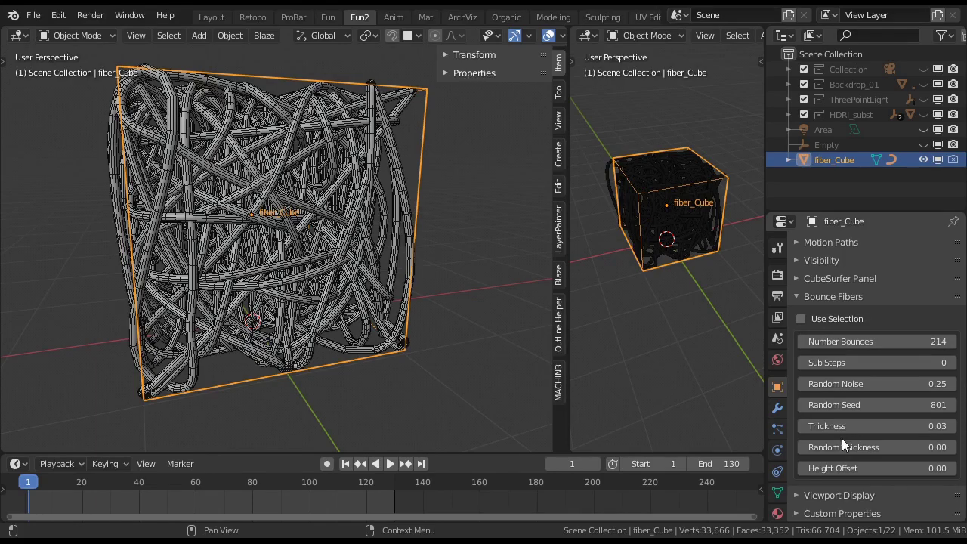
pyautogui.moveTo(464, 299); pyautogui.dragTo(314, 281, button='middle')
pyautogui.moveTo(844, 425); pyautogui.dragTo(860, 424)
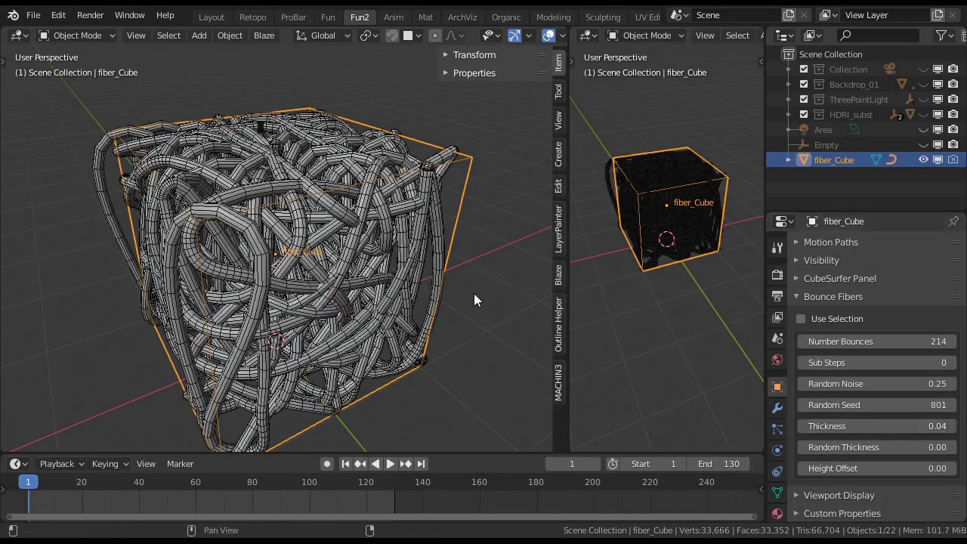
pyautogui.scroll(-5, 423, 280)
pyautogui.click(162, 257)
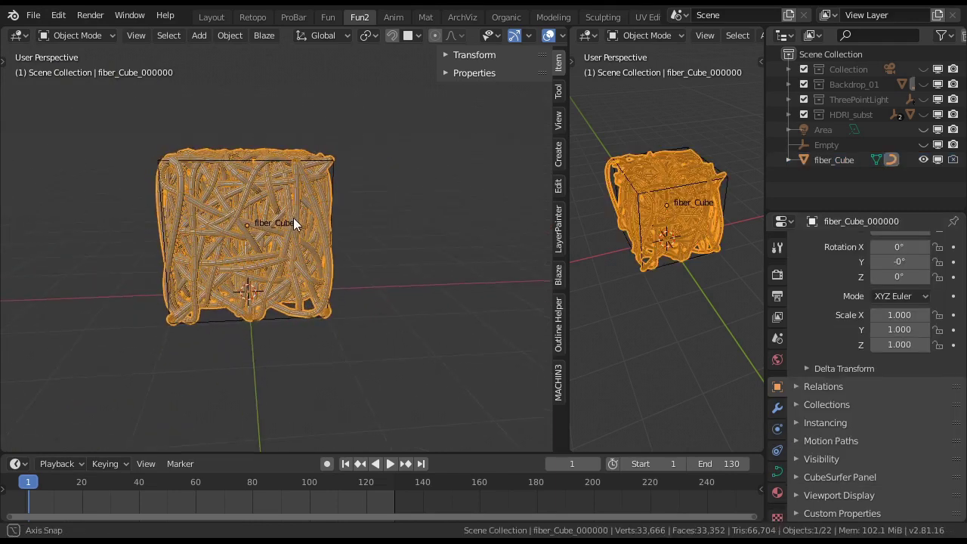
# Convert the fiber curves into a mesh
pyautogui.click(231, 36)
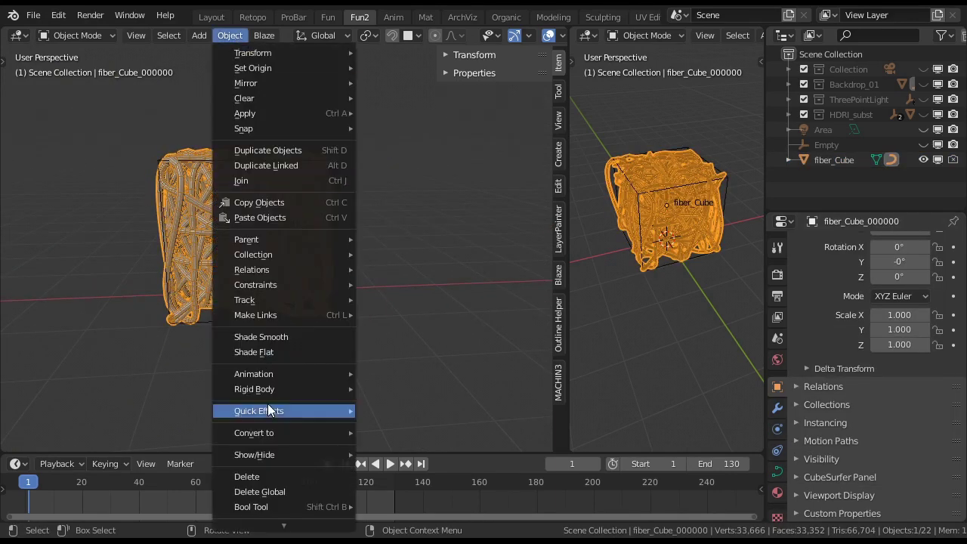
pyautogui.moveTo(266, 427)
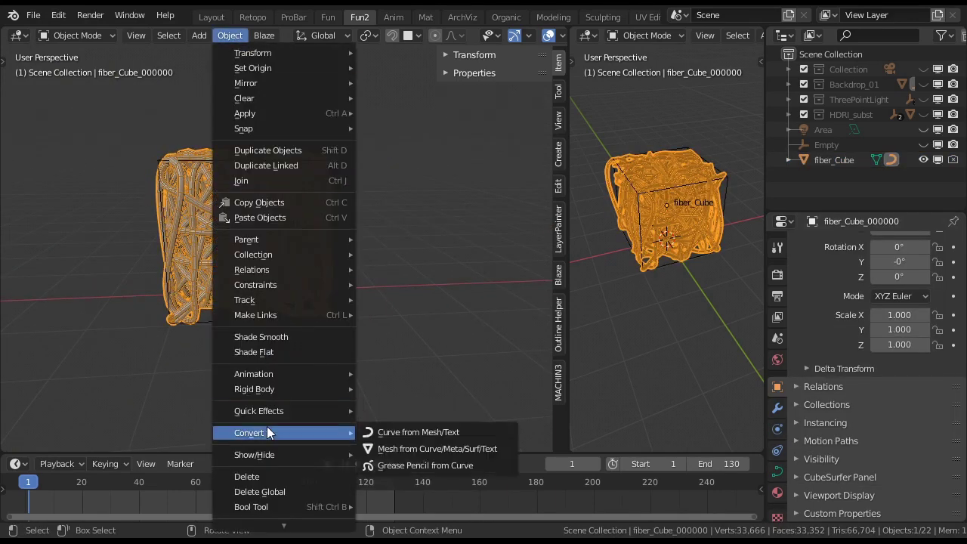
pyautogui.click(411, 449)
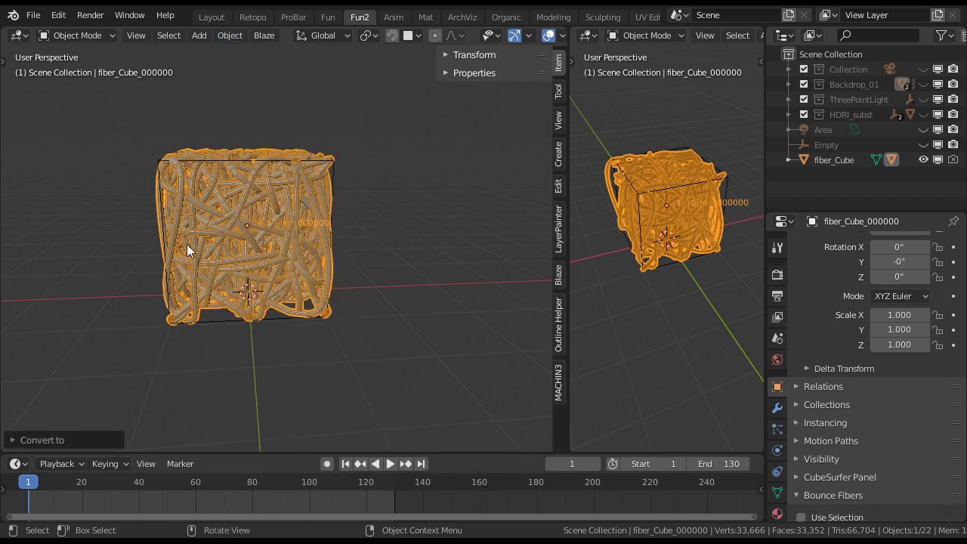
pyautogui.moveTo(187, 244); pyautogui.dragTo(336, 256, button='middle')
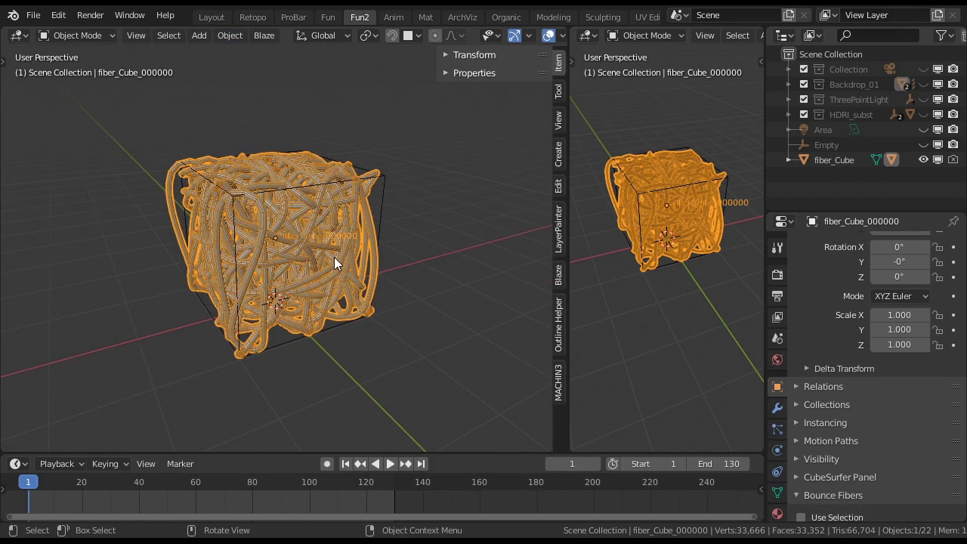
# Delete the original fiber_Cube box object
pyautogui.click(386, 208)
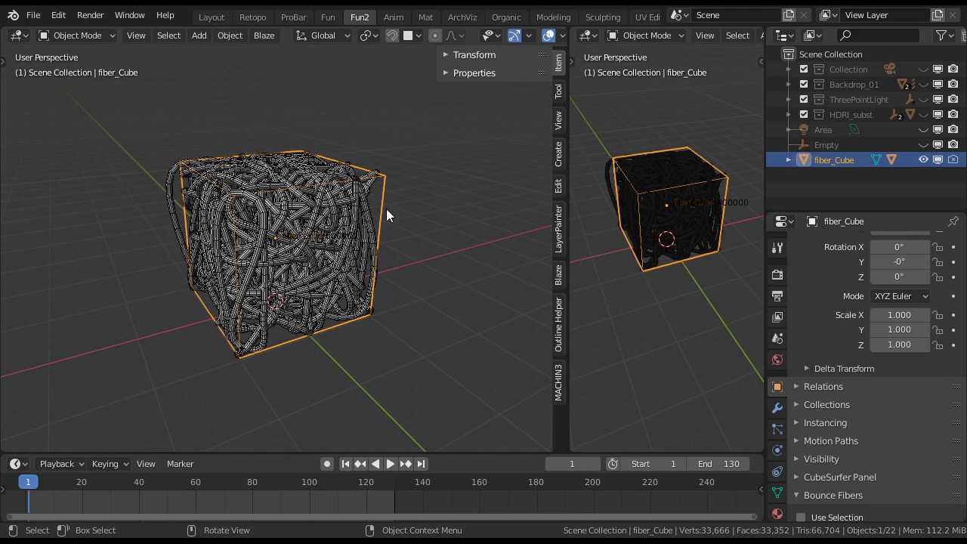
pyautogui.press('x')
pyautogui.click(385, 210)
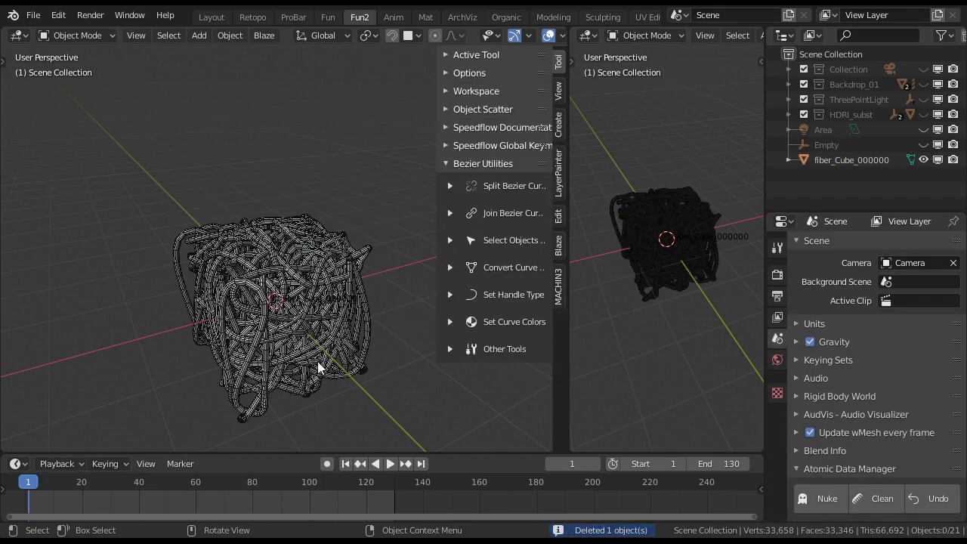
# Lift the fiber_Cube_000000 mesh 0.874 m along Z
pyautogui.click(316, 341)
pyautogui.press('g')
pyautogui.press('z')
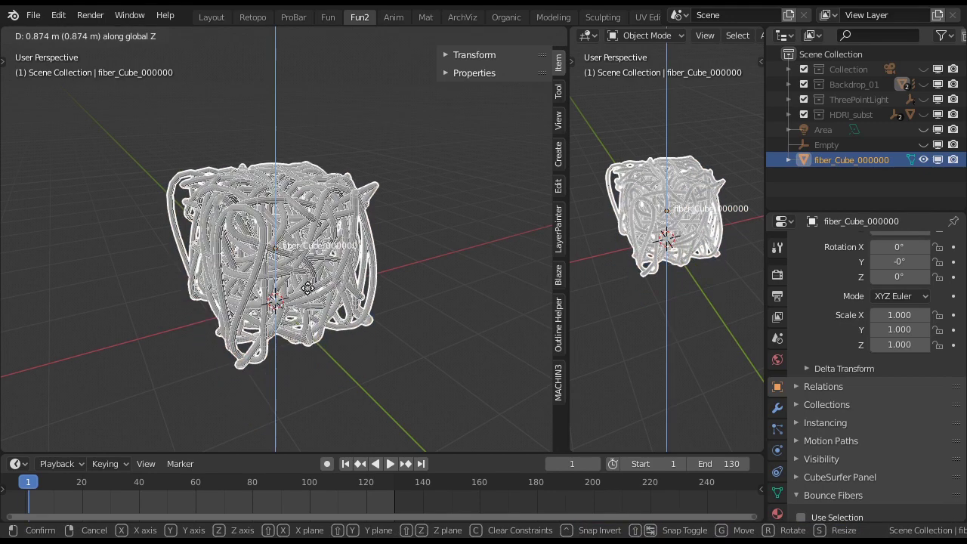
pyautogui.click(308, 288)
pyautogui.moveTo(308, 280); pyautogui.dragTo(363, 326, button='middle')
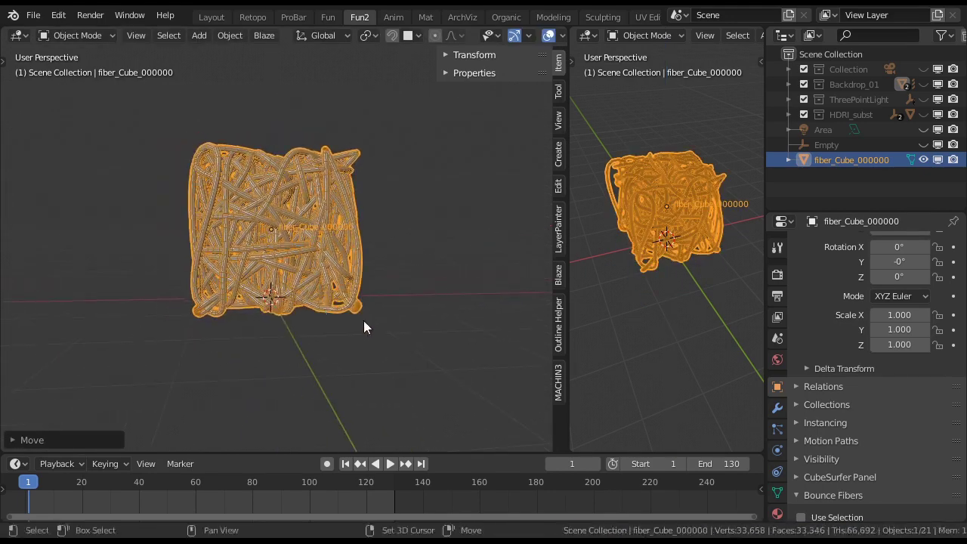
pyautogui.click(775, 491)
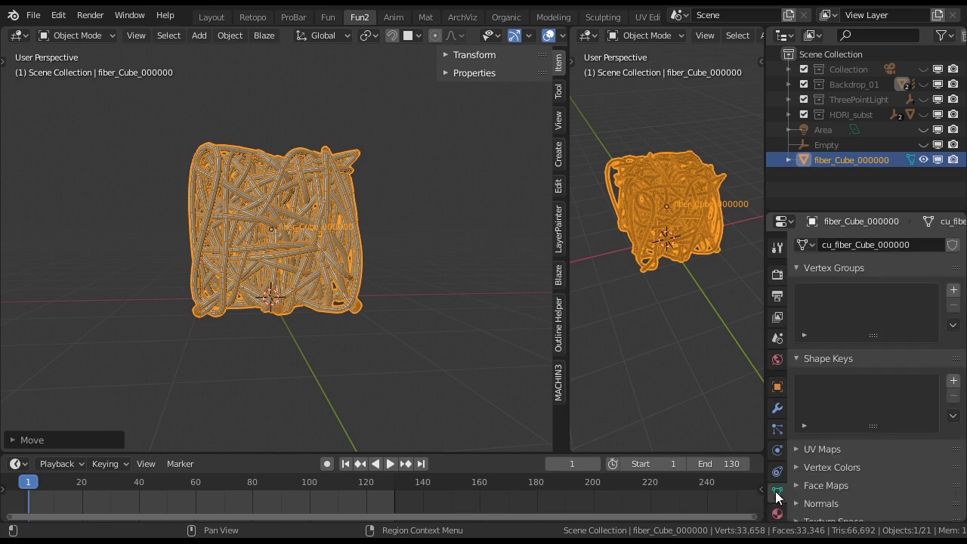
# Voxel-remesh fiber_Cube_000000 with a 0.05 m voxel size into one fused mesh
pyautogui.scroll(-5, 839, 362)
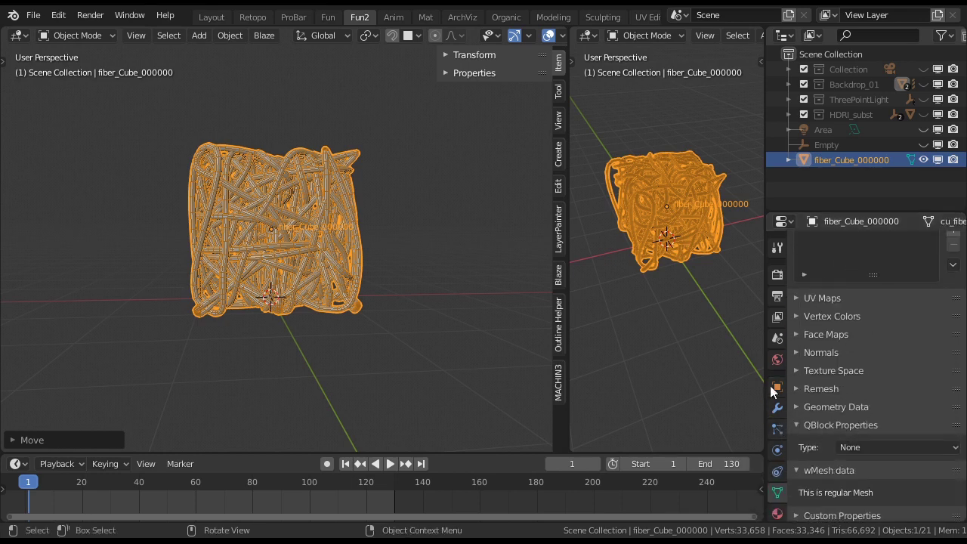
pyautogui.click(812, 389)
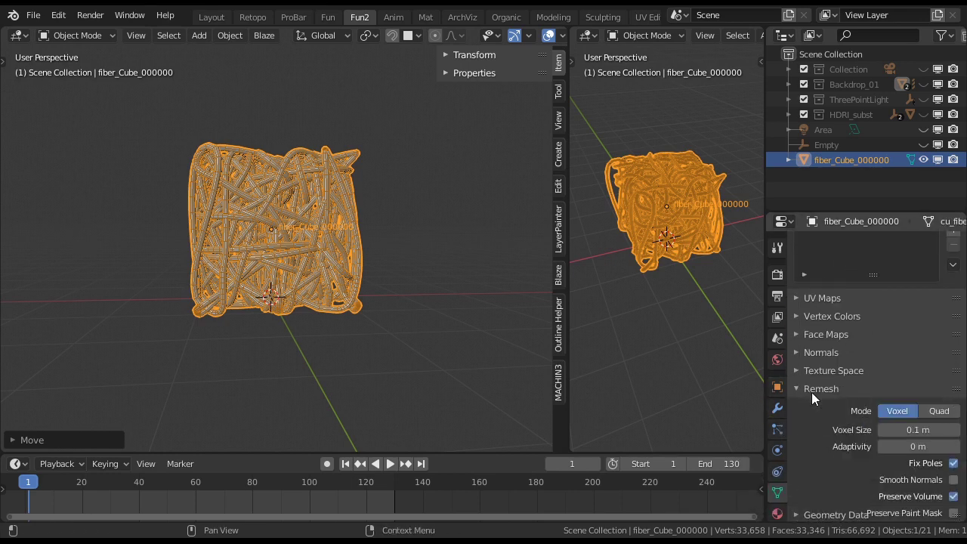
pyautogui.click(901, 430)
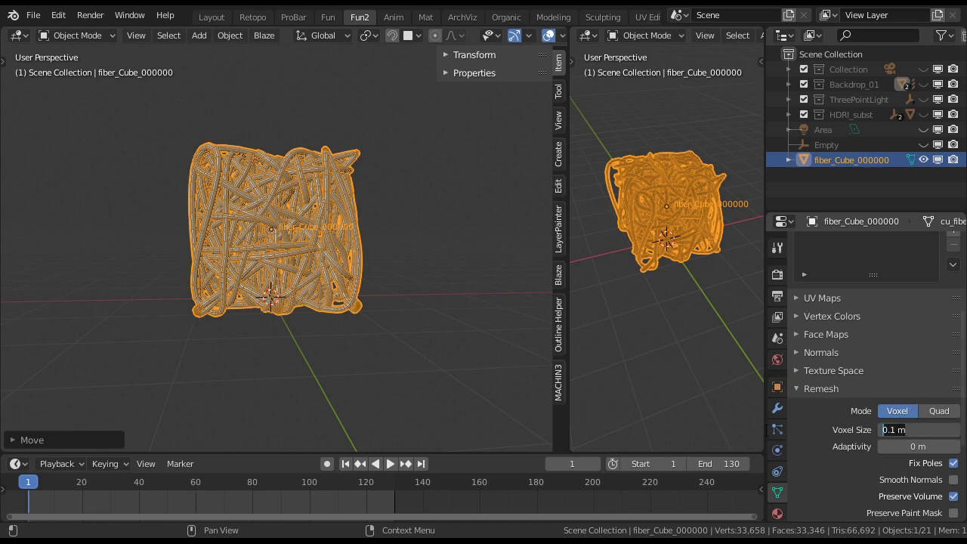
pyautogui.write('0.05')
pyautogui.press('Return')
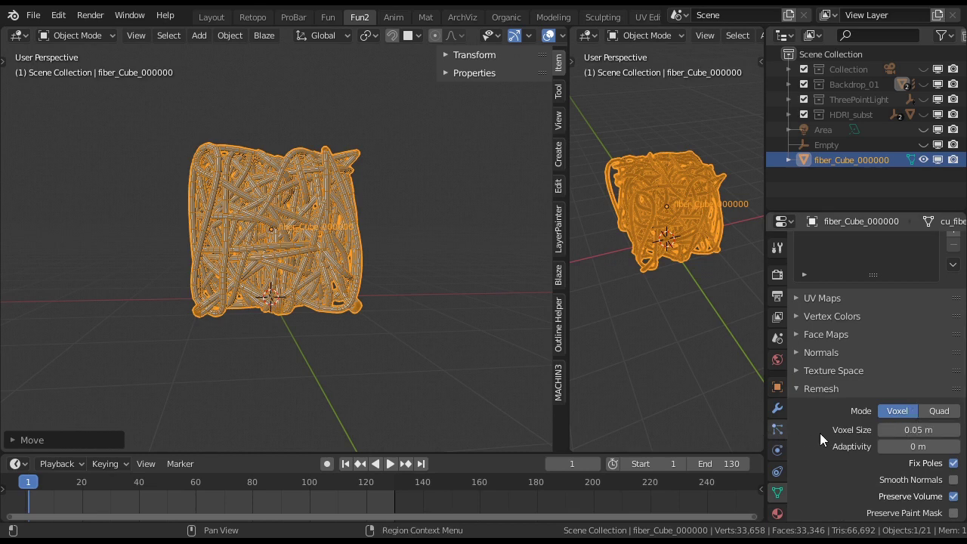
pyautogui.scroll(-5, 853, 428)
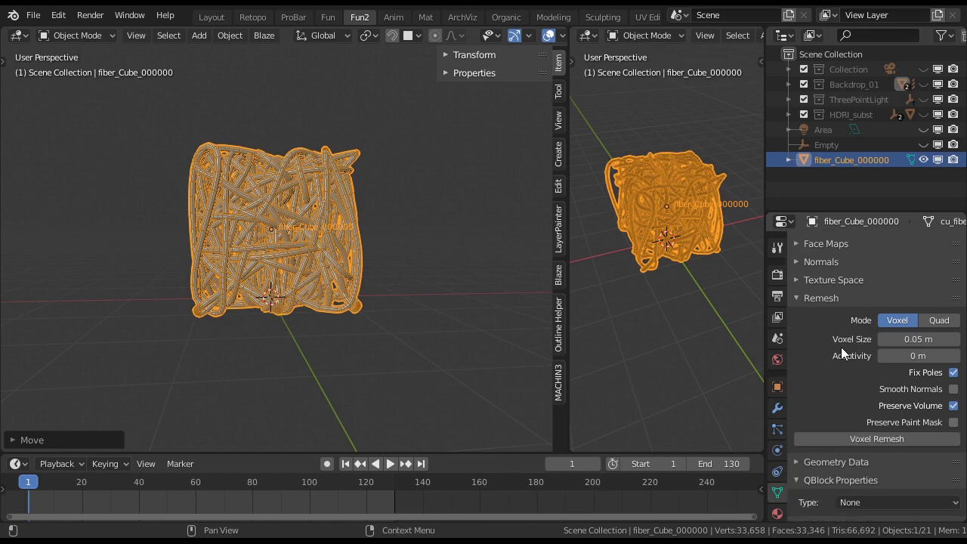
pyautogui.click(859, 439)
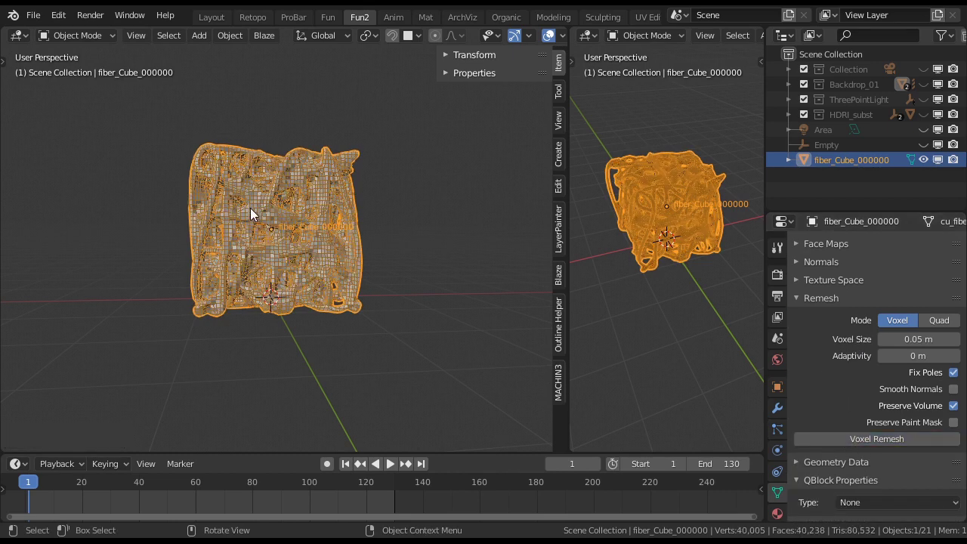
pyautogui.moveTo(253, 211); pyautogui.dragTo(274, 242, button='middle')
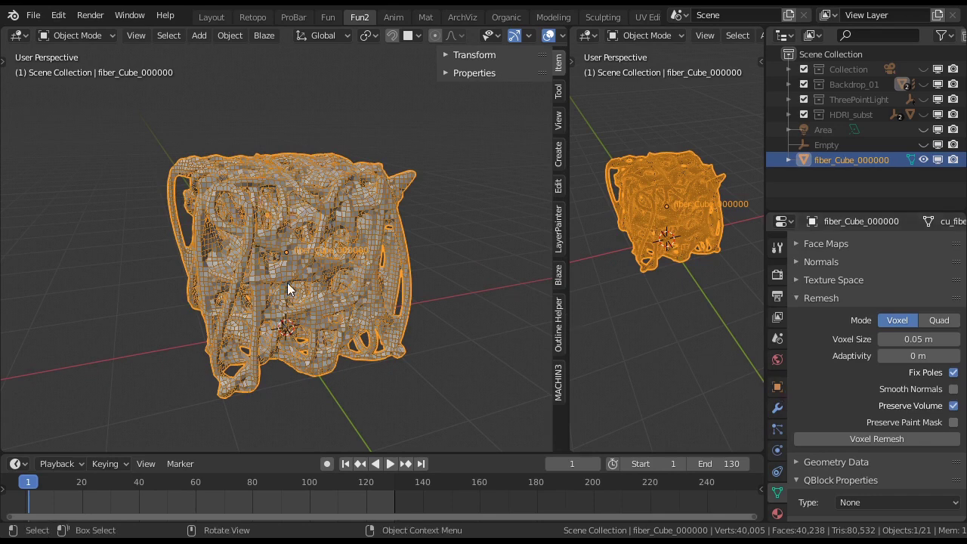
pyautogui.click(776, 384)
# Turn off Wireframe in the fiber cube's Viewport Display settings
pyautogui.scroll(-4, 856, 415)
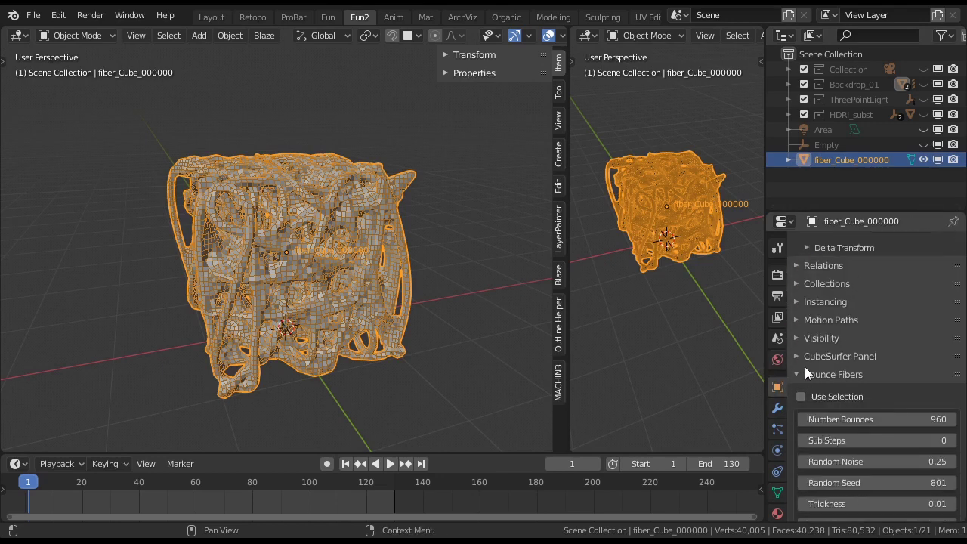
pyautogui.scroll(-3, 824, 363)
pyautogui.click(803, 497)
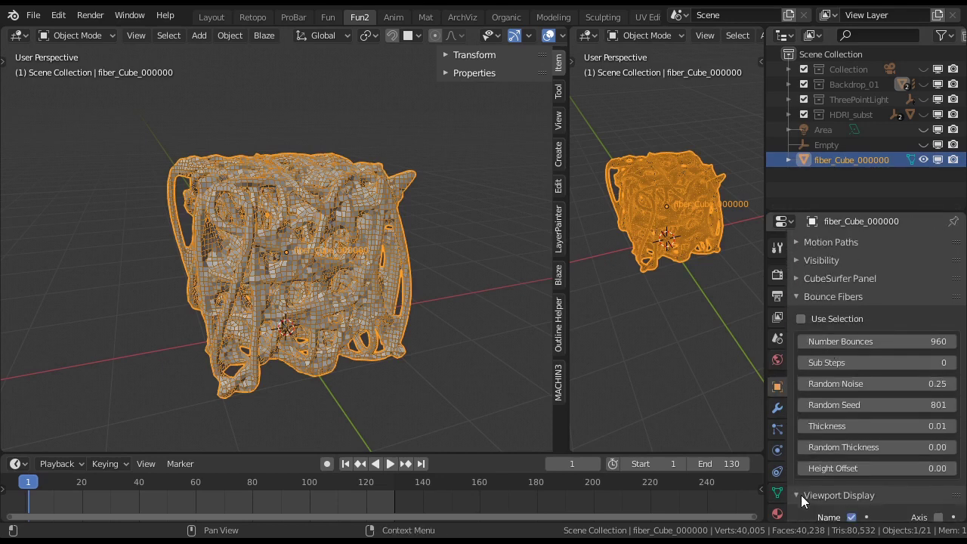
pyautogui.scroll(-4, 851, 451)
pyautogui.click(852, 404)
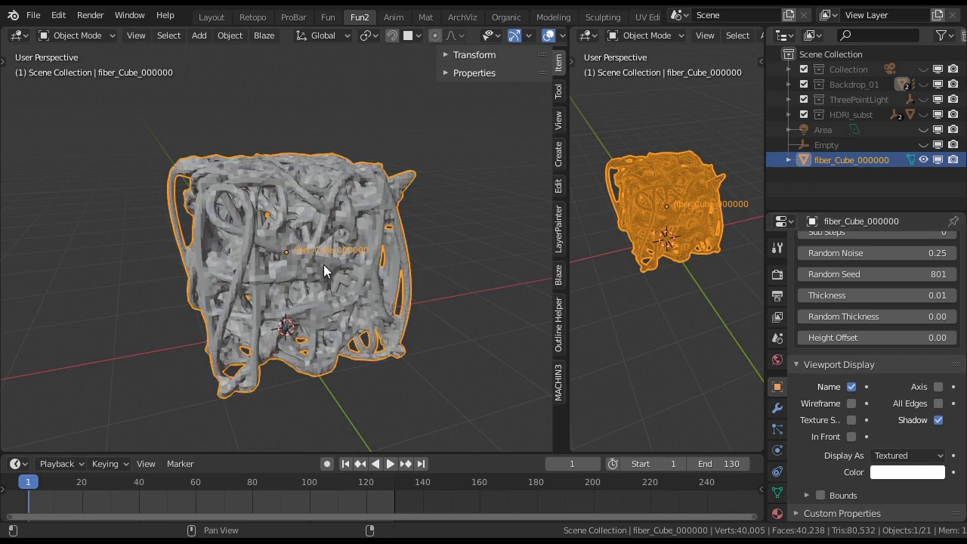
pyautogui.scroll(4, 323, 265)
# Shade the remeshed fiber cube smooth and enter Edit Mode
pyautogui.rightClick(266, 181)
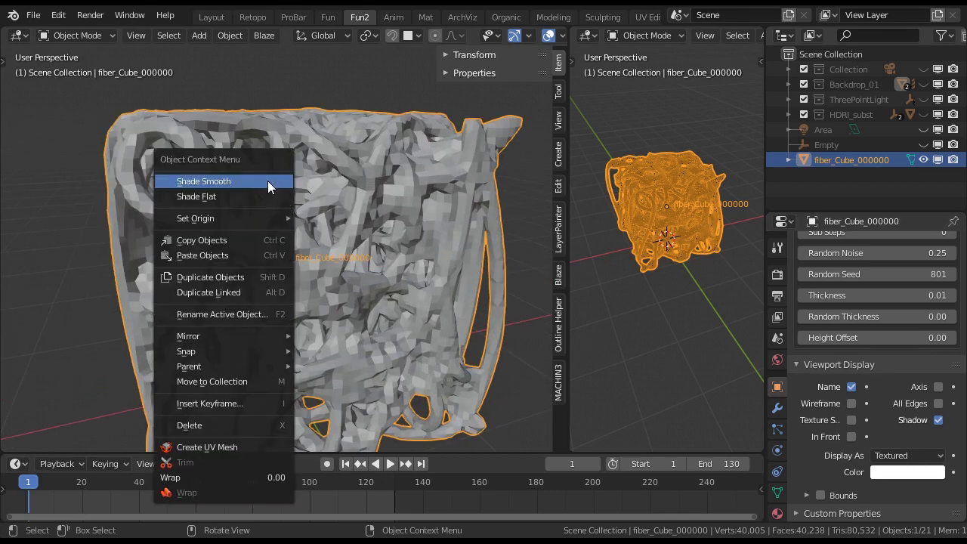
pyautogui.click(257, 181)
pyautogui.moveTo(382, 212)
pyautogui.mouseDown(button='middle')
pyautogui.moveTo(364, 210)
pyautogui.moveTo(370, 206)
pyautogui.mouseUp(button='middle')
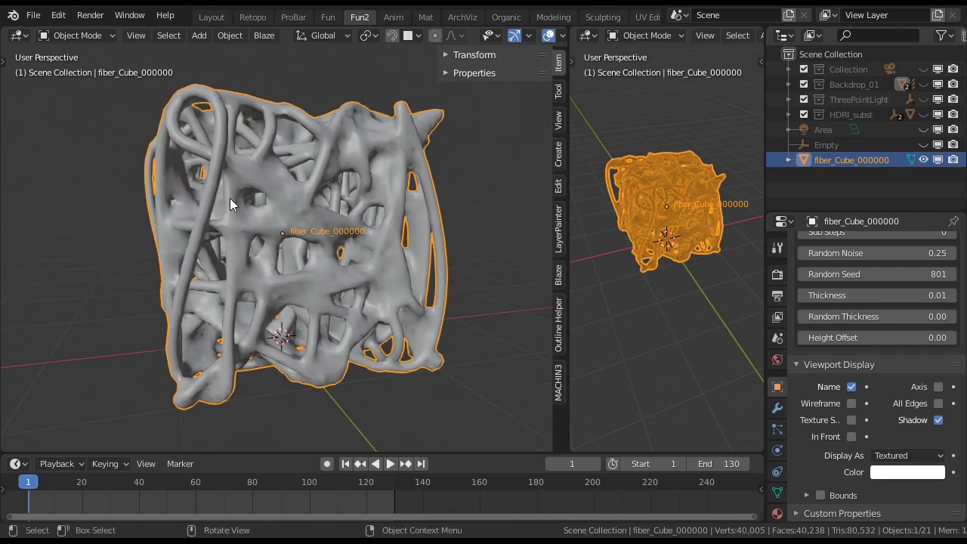
pyautogui.press('Tab')
# Select all geometry, apply Box UVW projection, and show the Mat workspace
pyautogui.press('a')
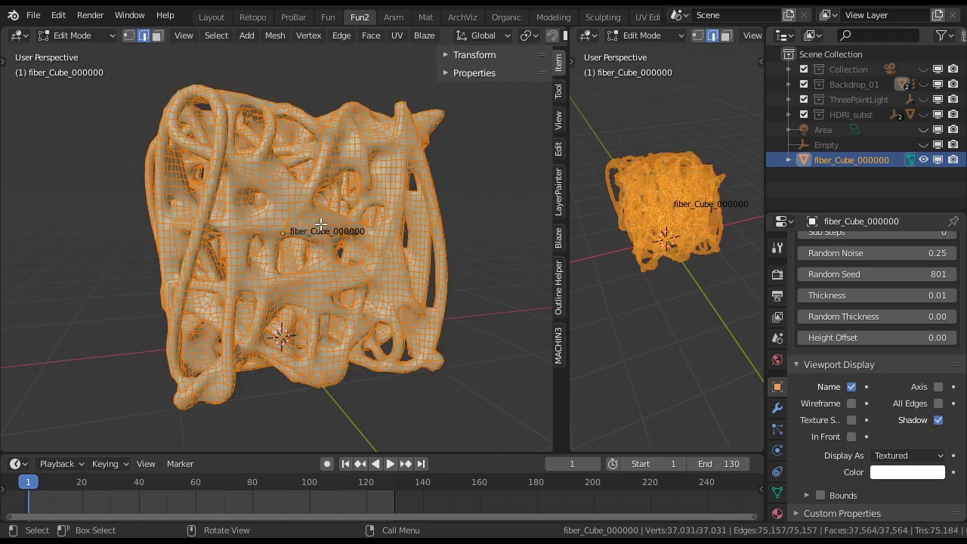
pyautogui.press('u')
pyautogui.click(212, 17)
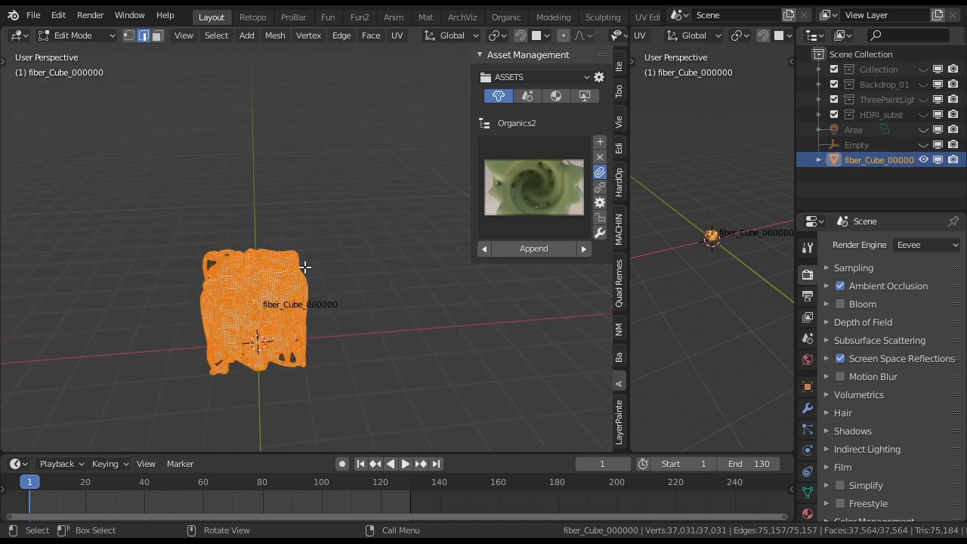
pyautogui.press('Tab')
pyautogui.press('Tab')
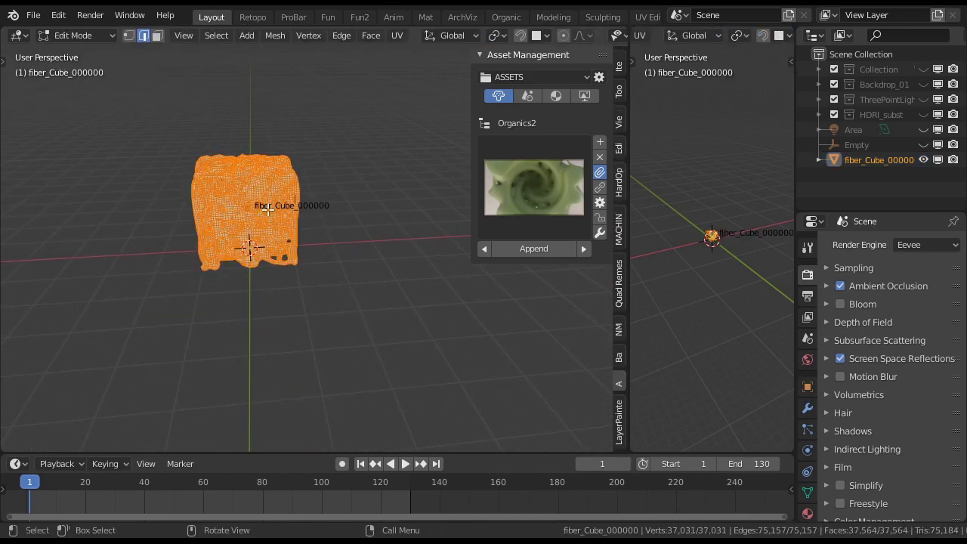
pyautogui.press('u')
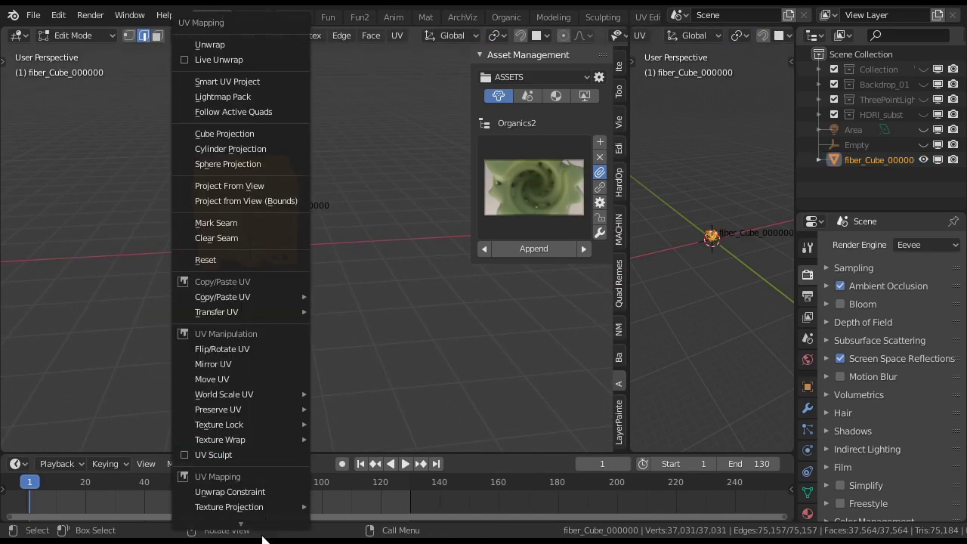
pyautogui.moveTo(226, 459)
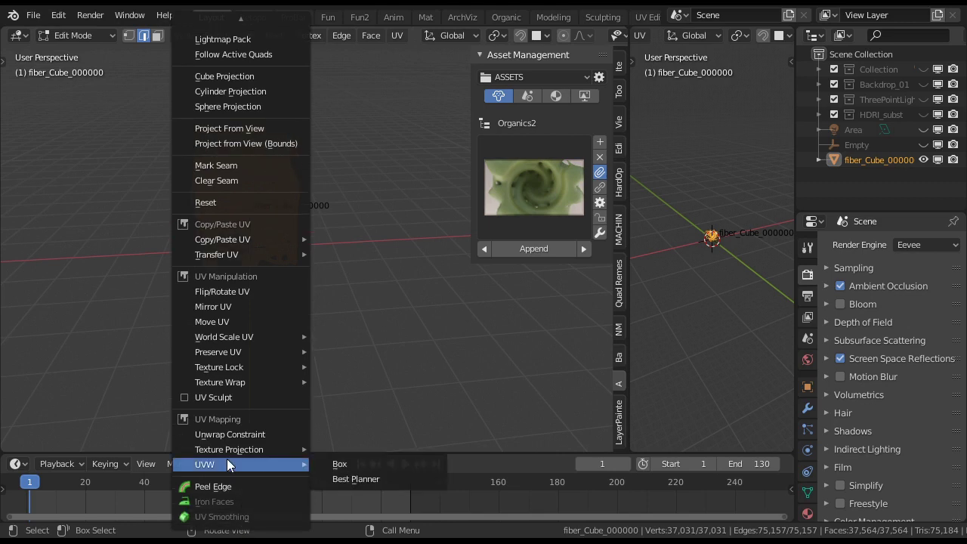
pyautogui.click(343, 466)
pyautogui.moveTo(356, 260); pyautogui.dragTo(373, 259, button='middle')
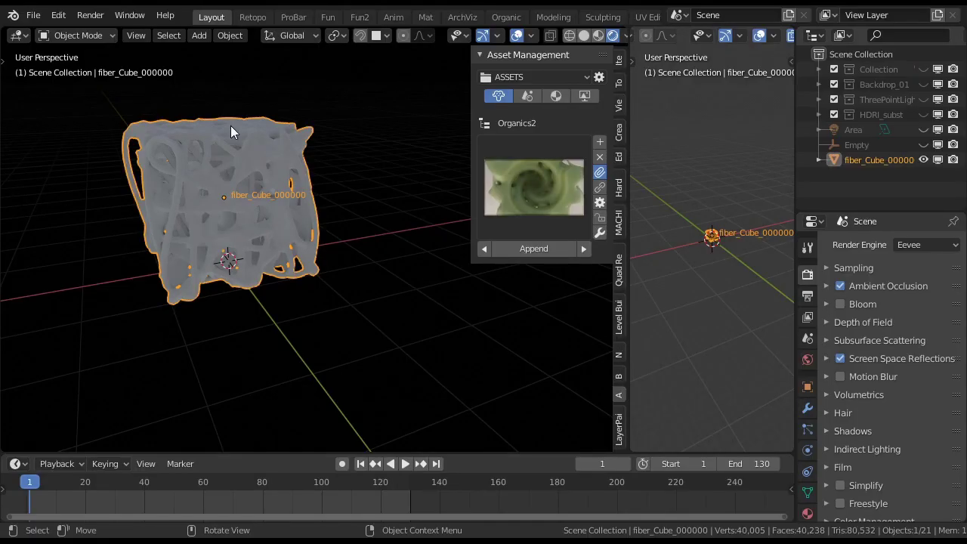
pyautogui.click(425, 16)
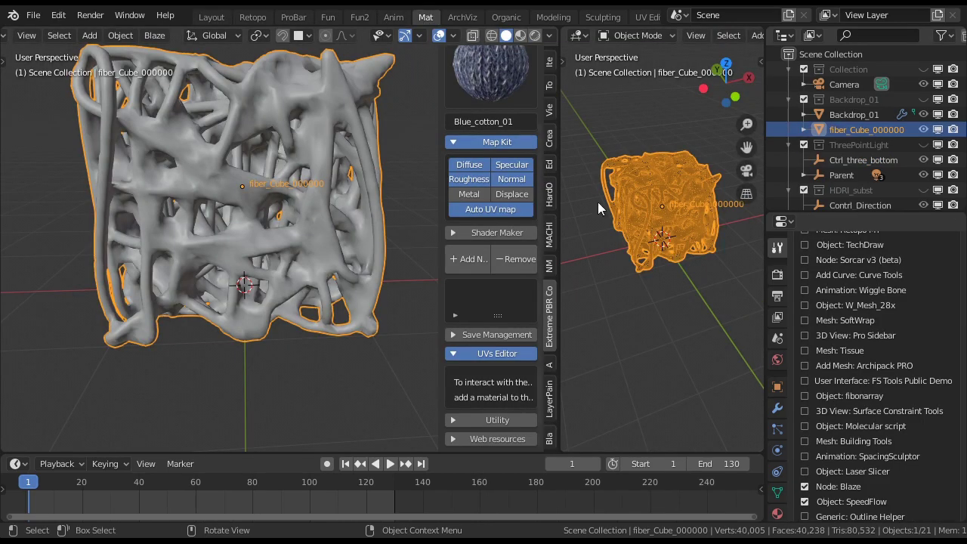
# Bring up the Extreme PBR material library in the sidebar and widen its panel
pyautogui.click(550, 234)
pyautogui.click(549, 138)
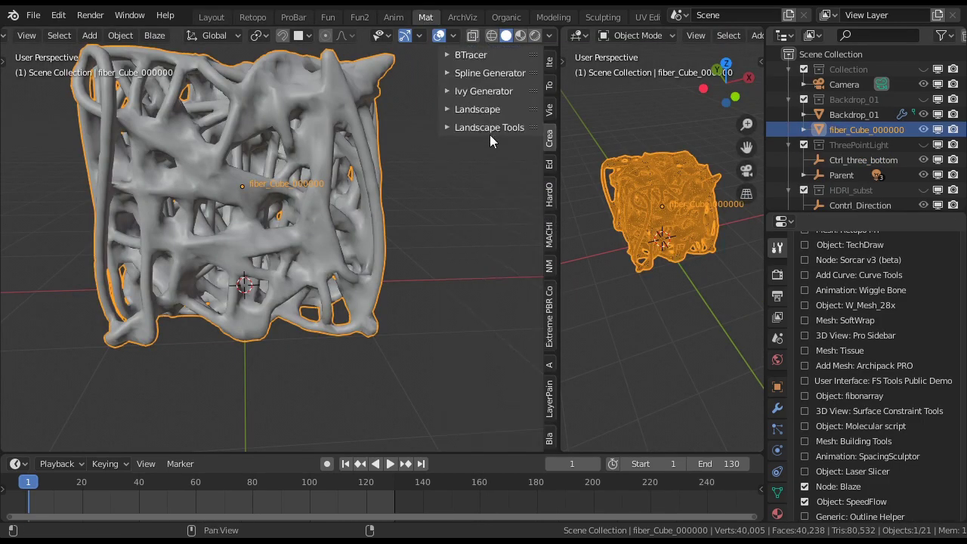
pyautogui.click(550, 164)
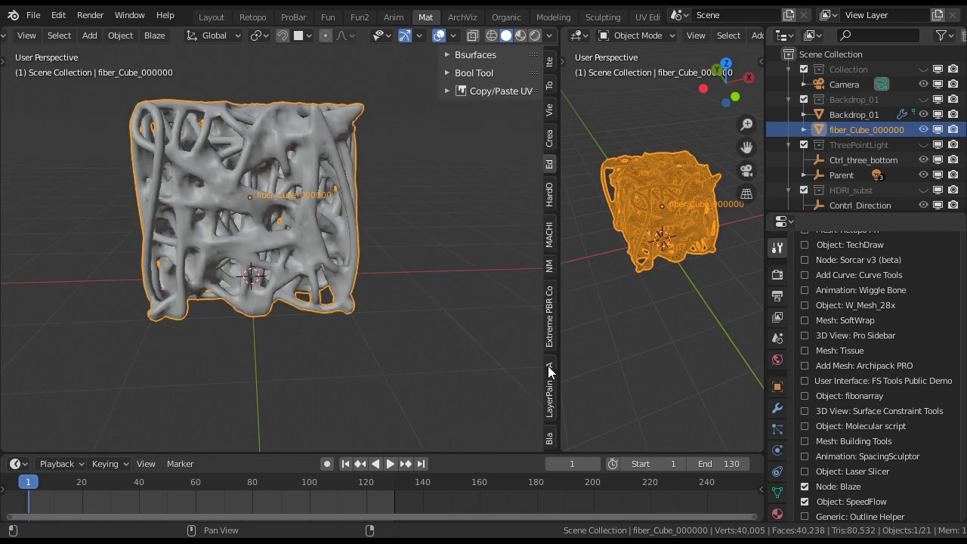
pyautogui.click(549, 330)
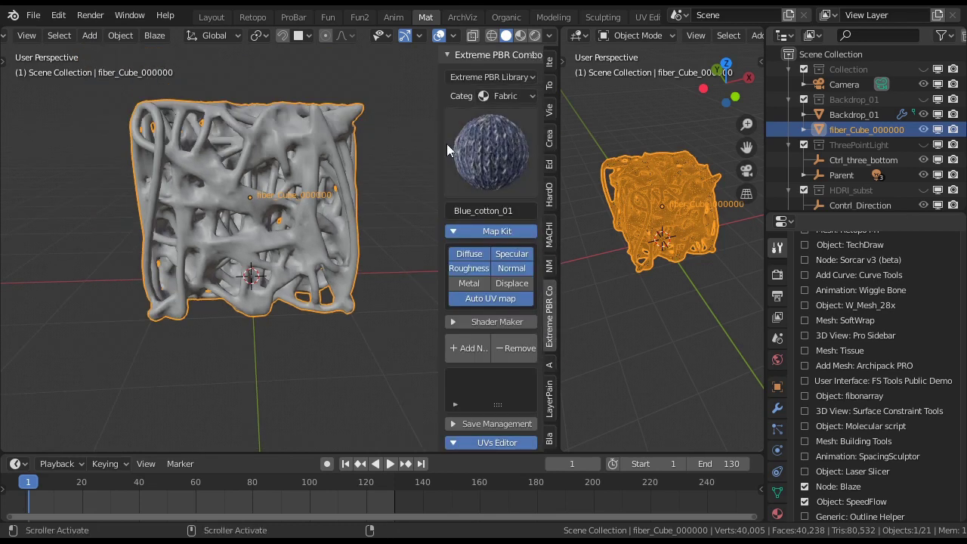
pyautogui.moveTo(443, 145); pyautogui.dragTo(418, 144)
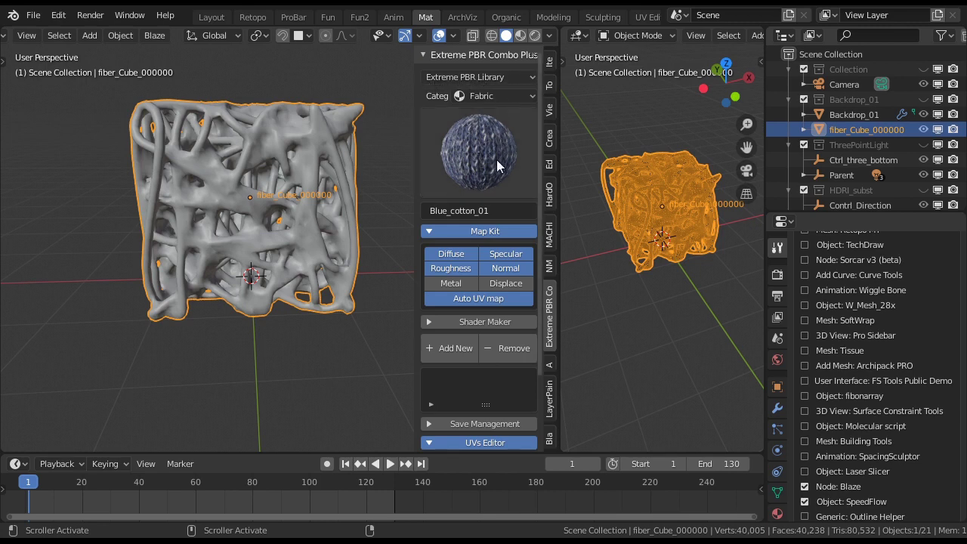
# Set the library category to Rock 02 and pick the Mossy_rock_01 material
pyautogui.click(488, 95)
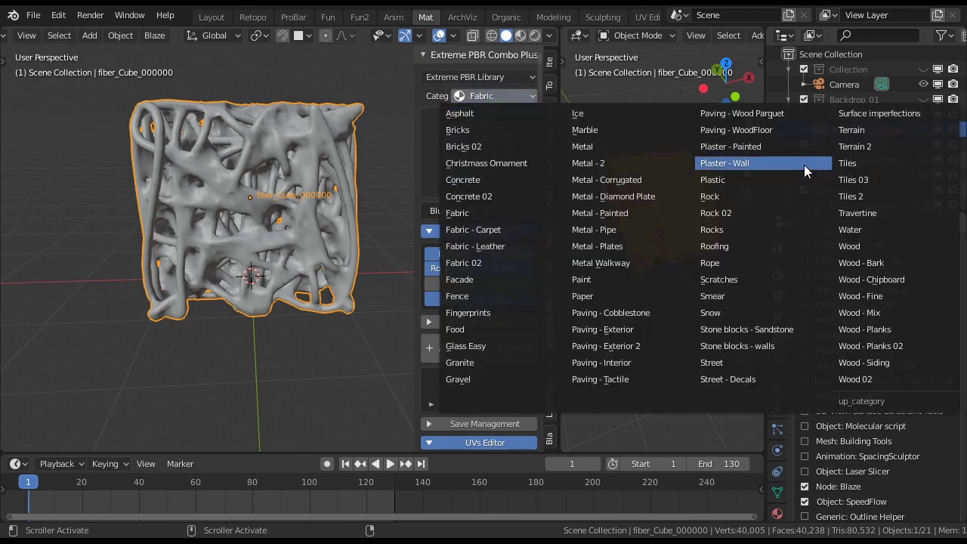
pyautogui.click(724, 196)
pyautogui.click(477, 162)
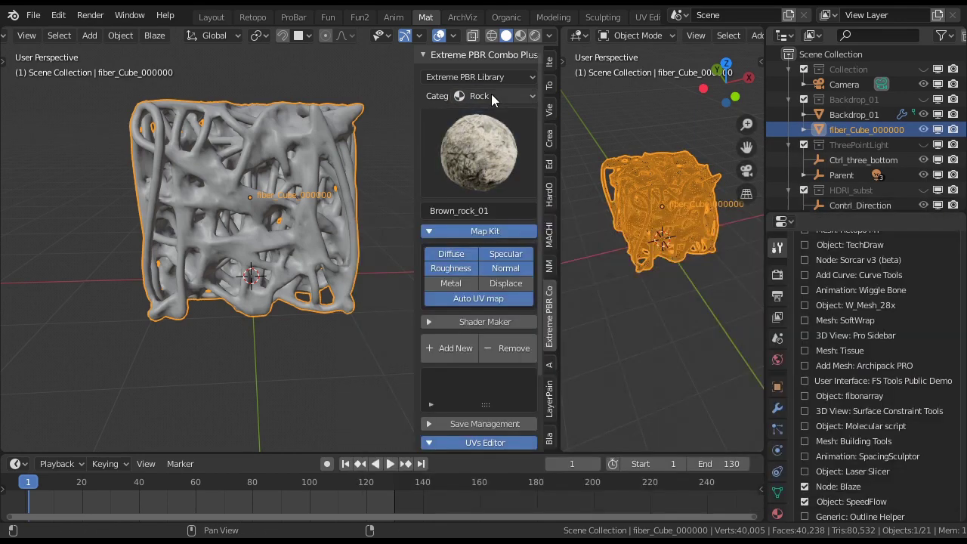
pyautogui.click(491, 95)
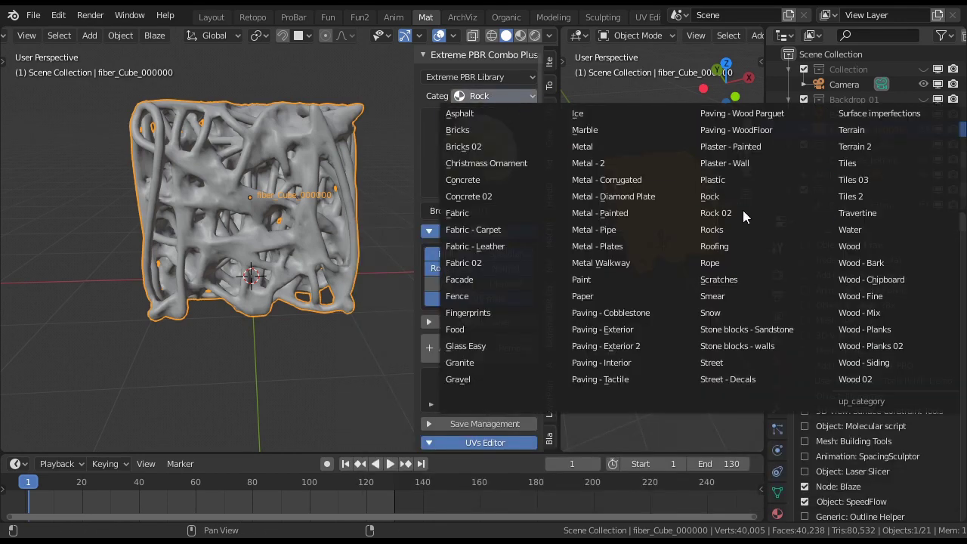
pyautogui.click(742, 212)
pyautogui.click(477, 155)
pyautogui.click(399, 249)
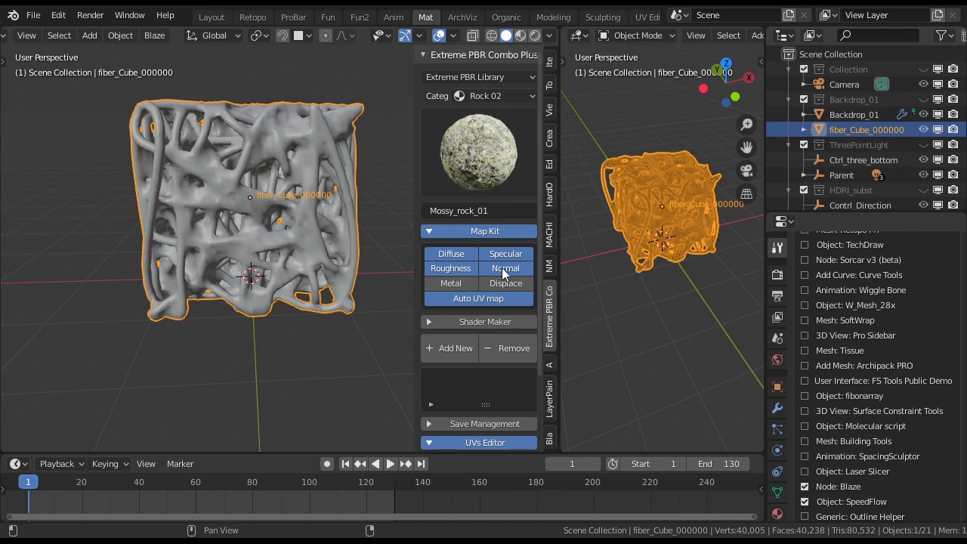
pyautogui.click(778, 515)
# Give the fiber cube the Mossy_rock_01 material with Specular 0.11 and Normal Map strength 1.33
pyautogui.click(881, 306)
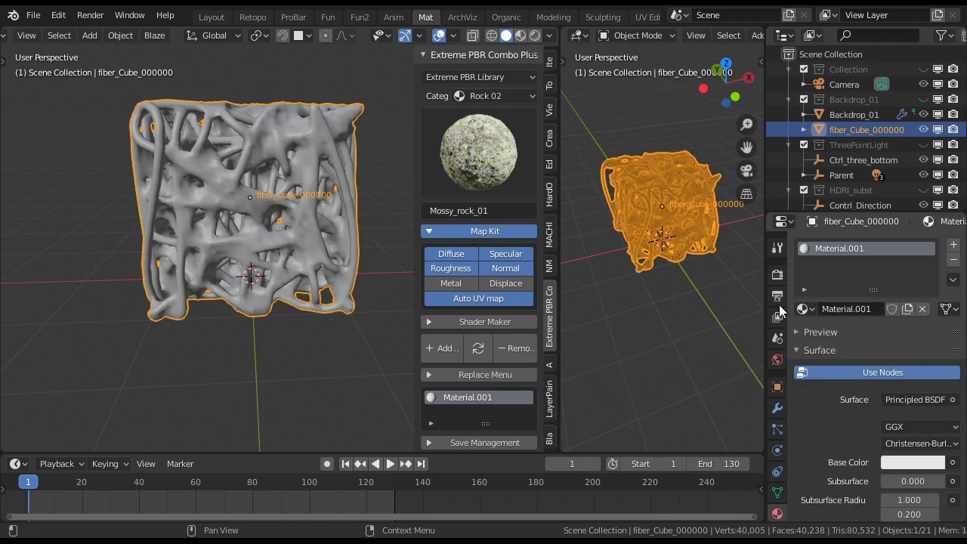
pyautogui.click(479, 348)
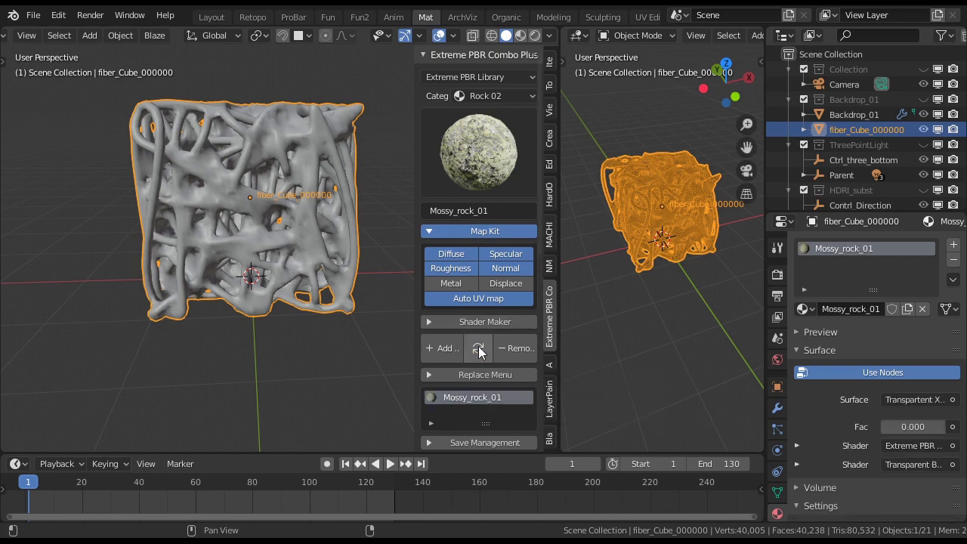
pyautogui.scroll(-10, 484, 337)
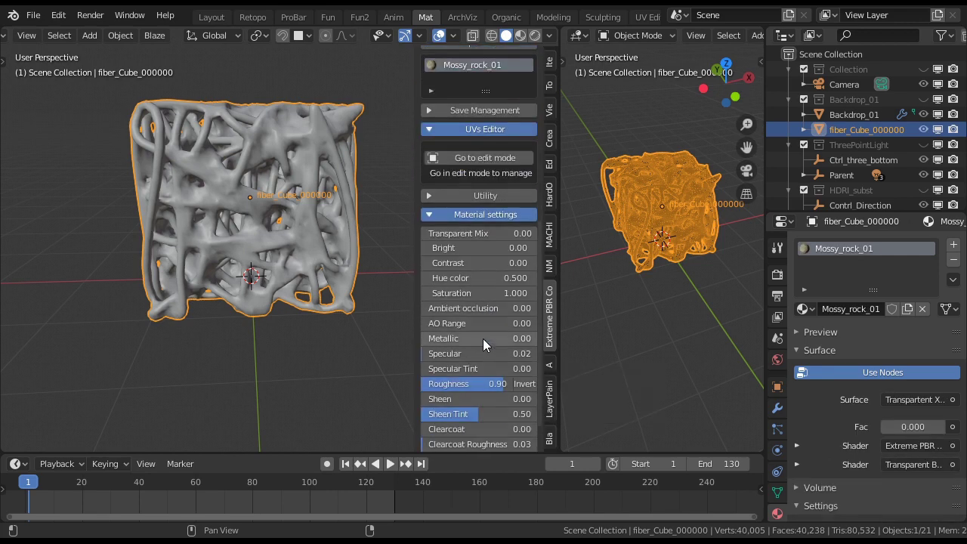
pyautogui.scroll(-1, 446, 317)
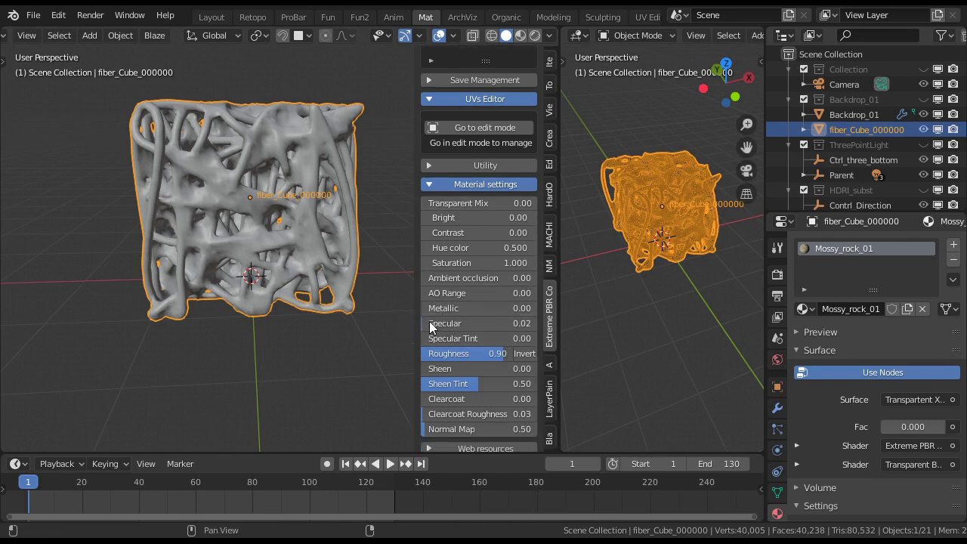
pyautogui.moveTo(468, 323); pyautogui.dragTo(478, 324)
pyautogui.moveTo(431, 429); pyautogui.dragTo(484, 429)
pyautogui.click(535, 35)
# Collapse the outliner groups and make the Backdrop_01, ThreePointLight and HDRI_subst collections visible
pyautogui.moveTo(252, 184); pyautogui.dragTo(258, 189, button='middle')
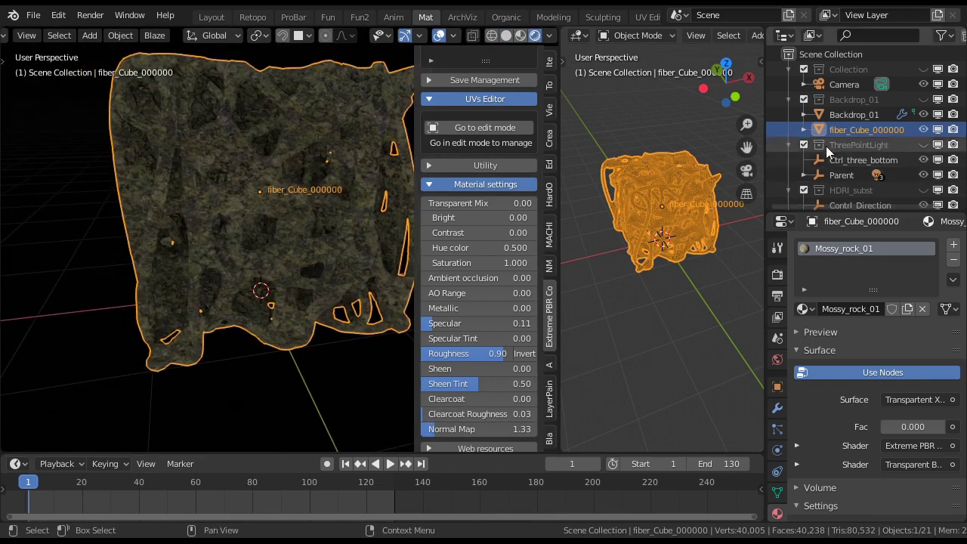
pyautogui.click(788, 69)
pyautogui.click(787, 84)
pyautogui.click(788, 99)
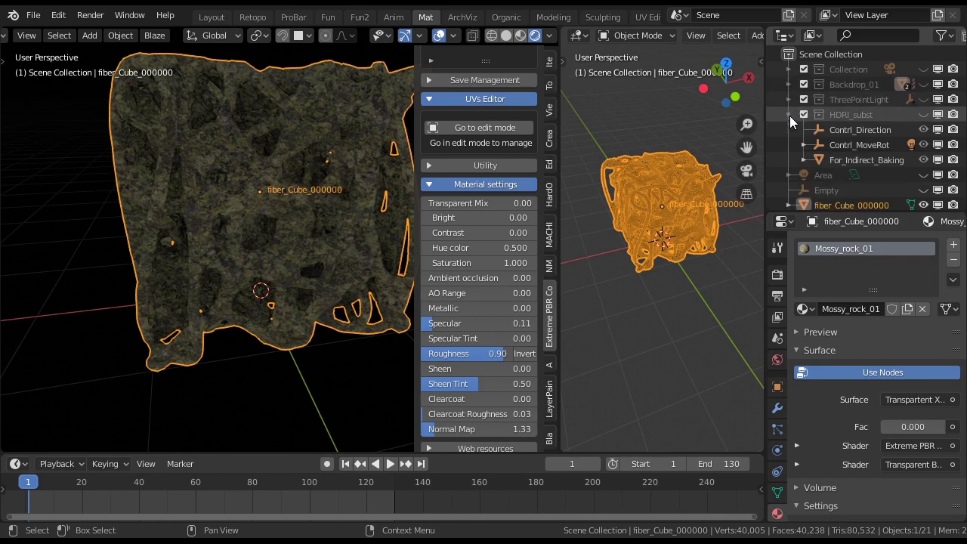
pyautogui.click(789, 114)
pyautogui.moveTo(923, 69); pyautogui.dragTo(923, 160)
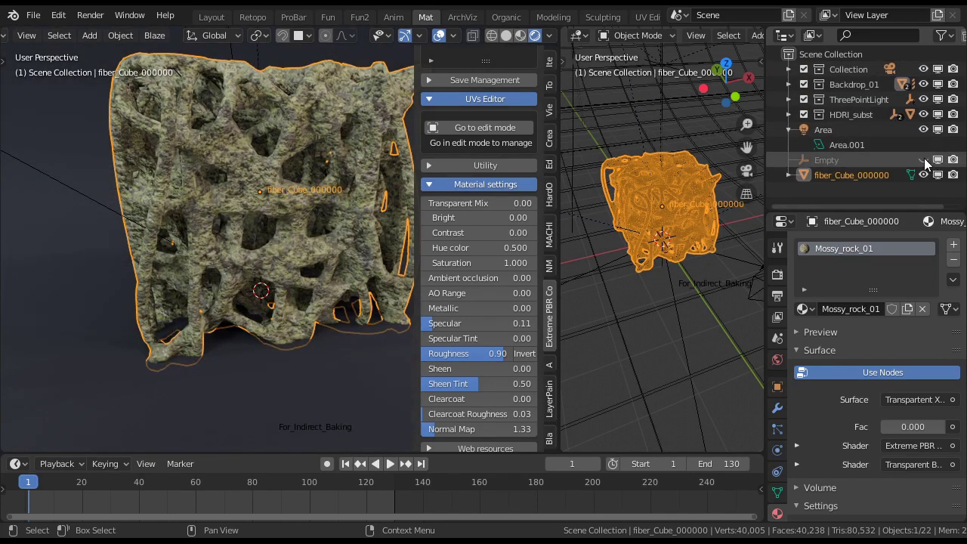
# Move the fiber cube slightly higher along the Z axis
pyautogui.scroll(-3, 392, 149)
pyautogui.moveTo(271, 154); pyautogui.dragTo(341, 137, button='middle')
pyautogui.scroll(3, 350, 147)
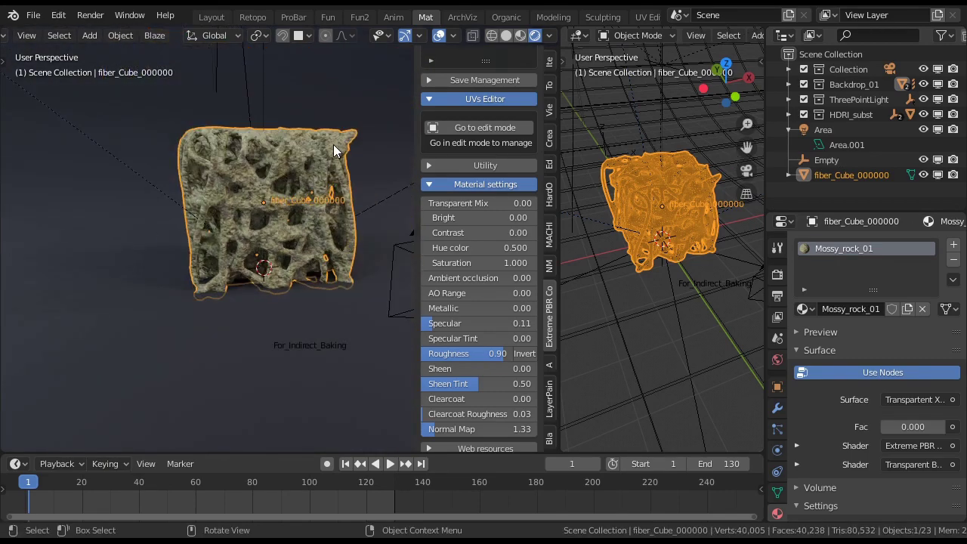
pyautogui.press('g')
pyautogui.press('z')
pyautogui.click(333, 137)
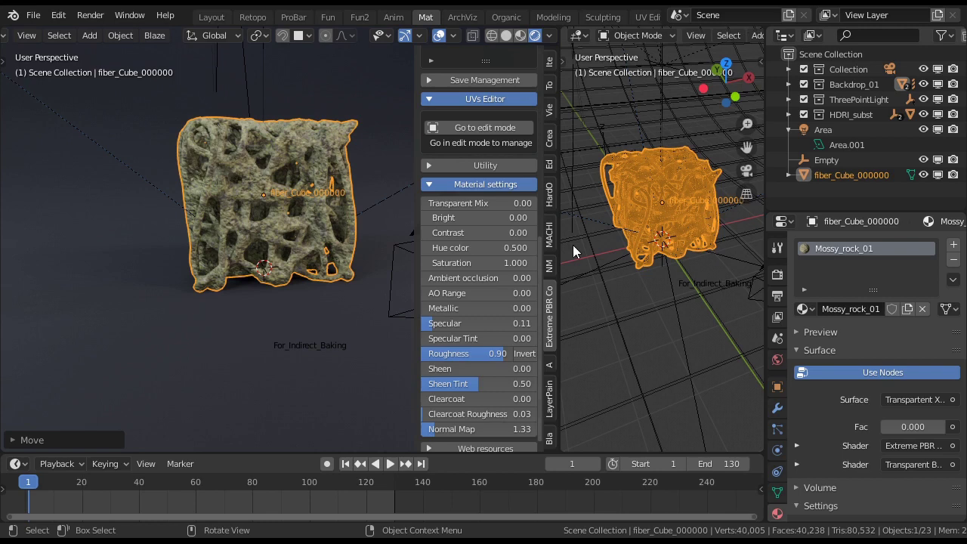
pyautogui.click(550, 266)
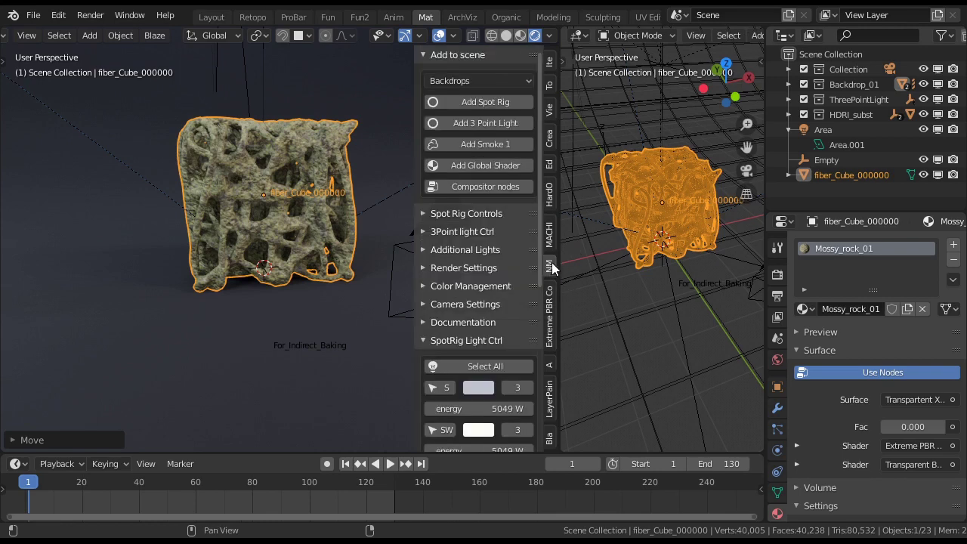
# Add compositor nodes and frame the scene camera on the mossy cube using Lock to view
pyautogui.click(497, 189)
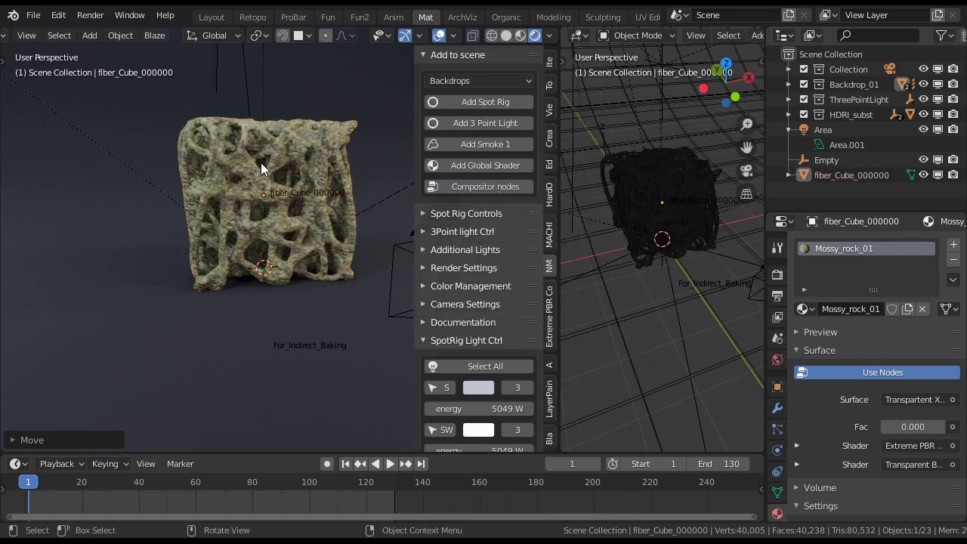
pyautogui.press('KP_0')
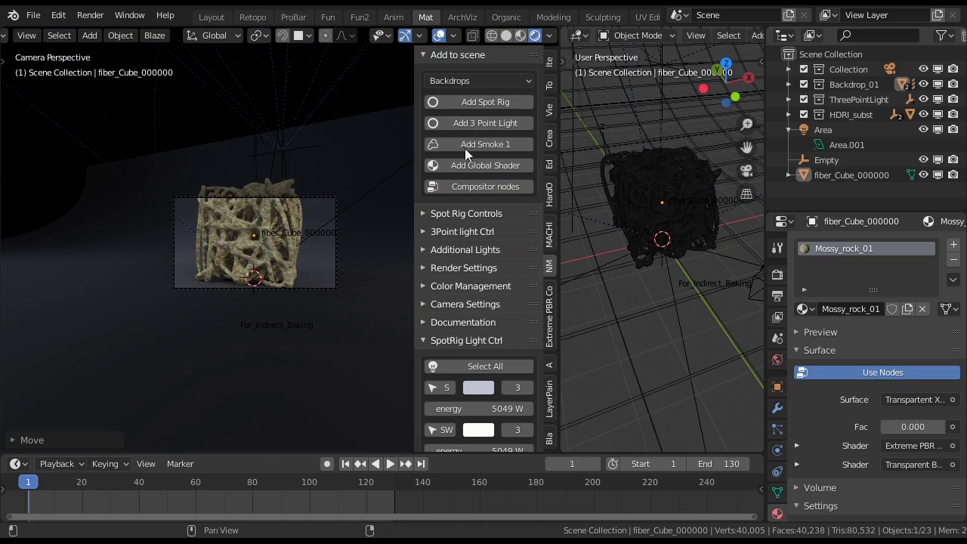
pyautogui.click(470, 302)
pyautogui.click(483, 330)
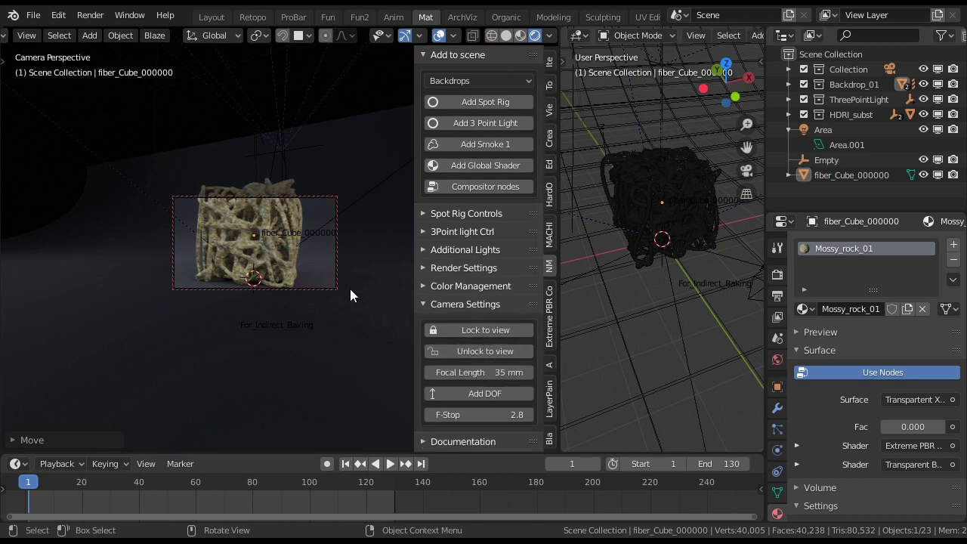
pyautogui.click(342, 285)
pyautogui.moveTo(341, 295); pyautogui.dragTo(388, 307, button='middle')
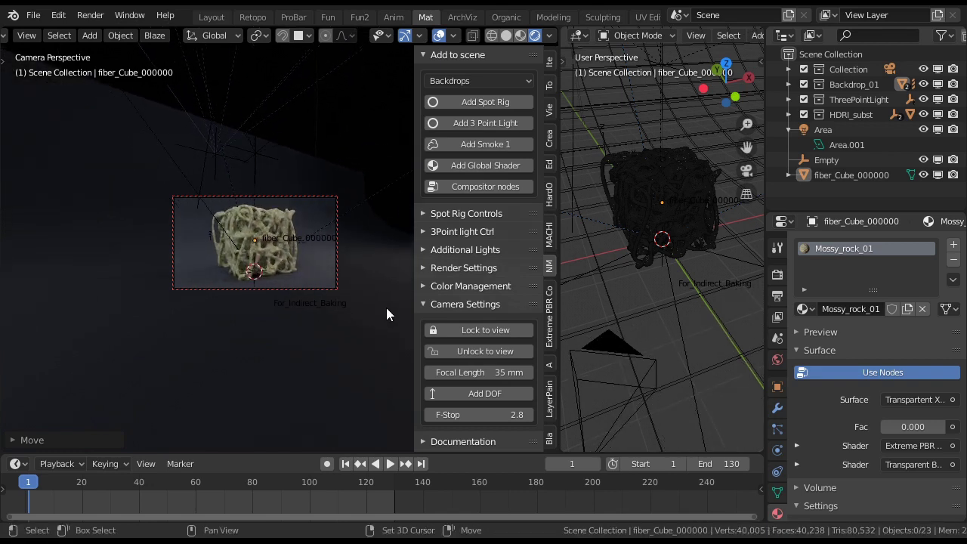
pyautogui.click(496, 352)
# Add depth of field focused on the cube through DOF_empty, with F-Stop 0.6
pyautogui.click(259, 240)
pyautogui.click(498, 393)
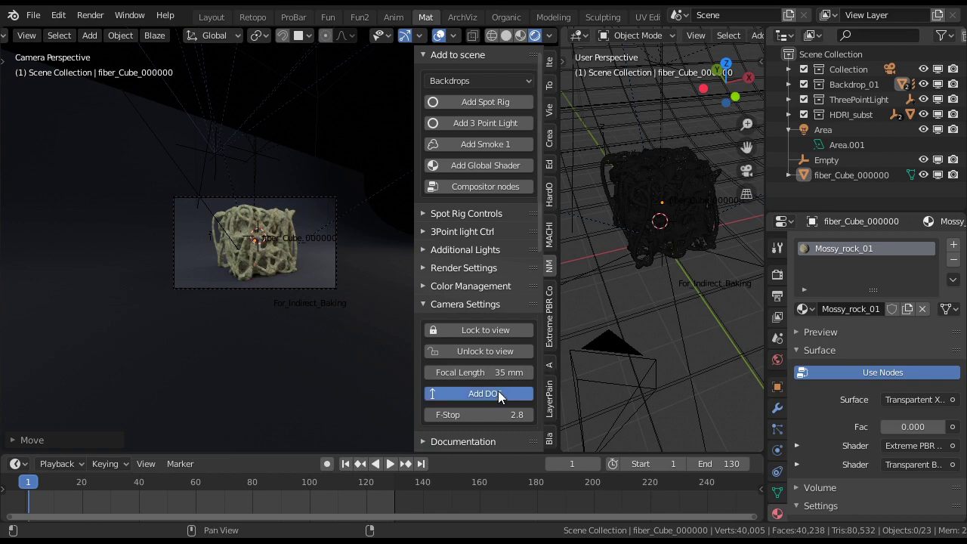
pyautogui.scroll(2, 223, 239)
pyautogui.click(90, 15)
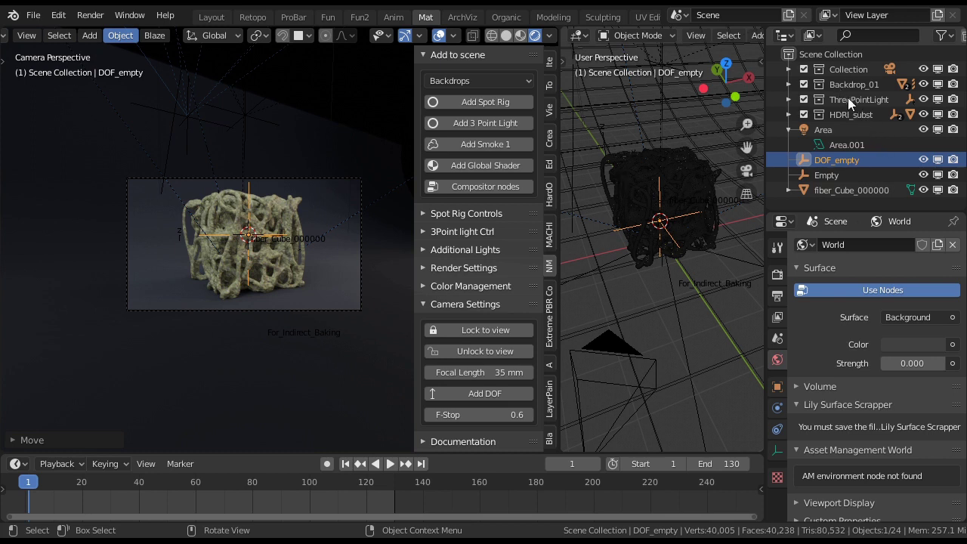
# Expand HDRI_subst and disable rendering for the For_Indirect_Baking object
pyautogui.click(789, 114)
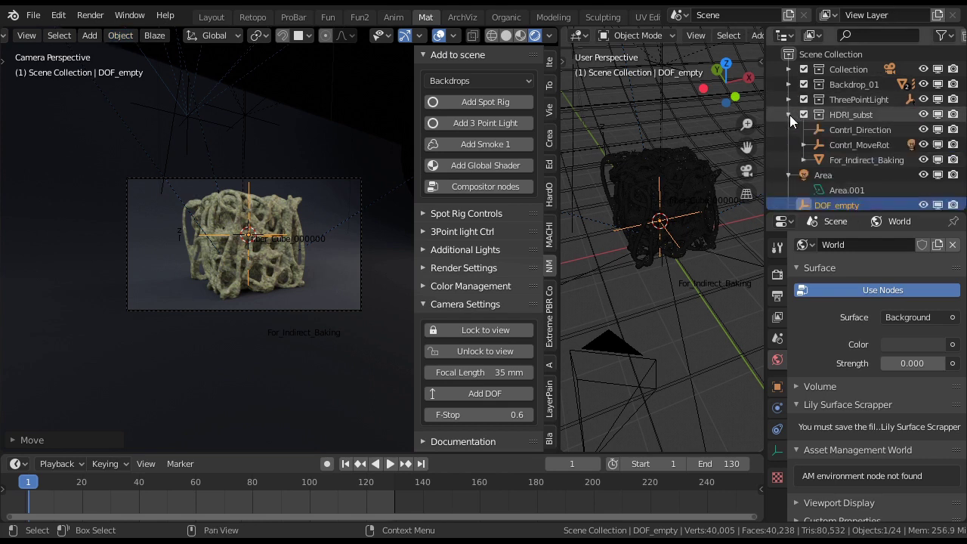
pyautogui.click(953, 160)
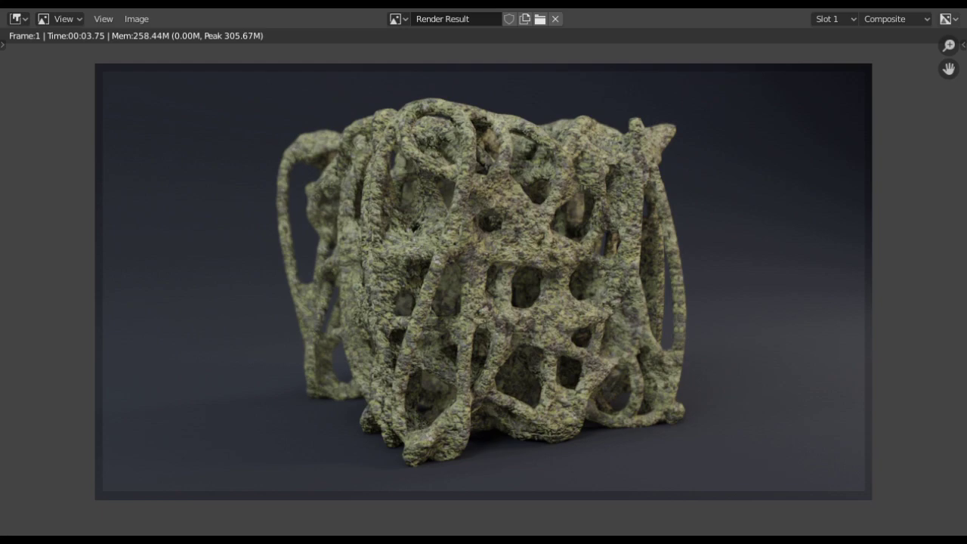
# Close the Render Result window after reviewing the final mossy cube render
pyautogui.press('Escape')
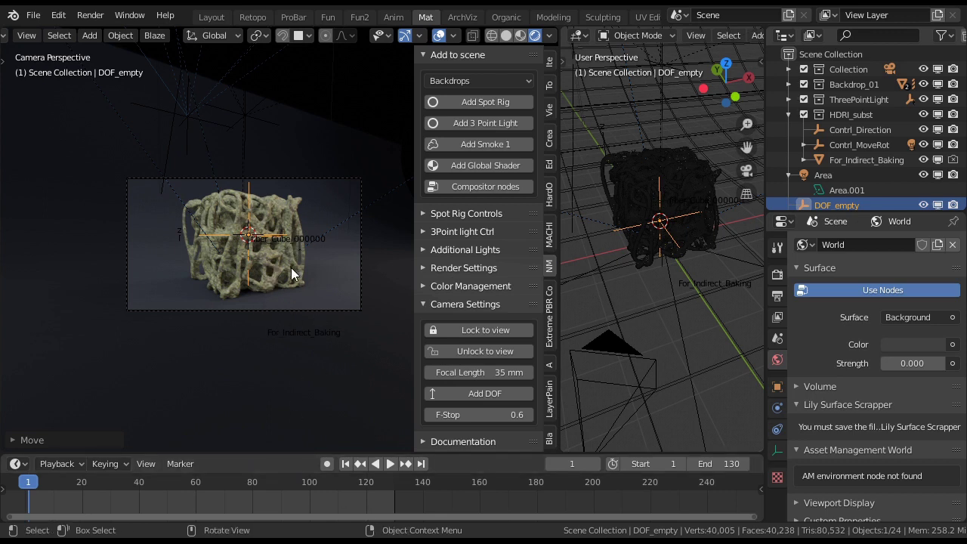
# Browse the Organics2 asset thumbnails in the Asset Management library, then close the grid
pyautogui.click(550, 364)
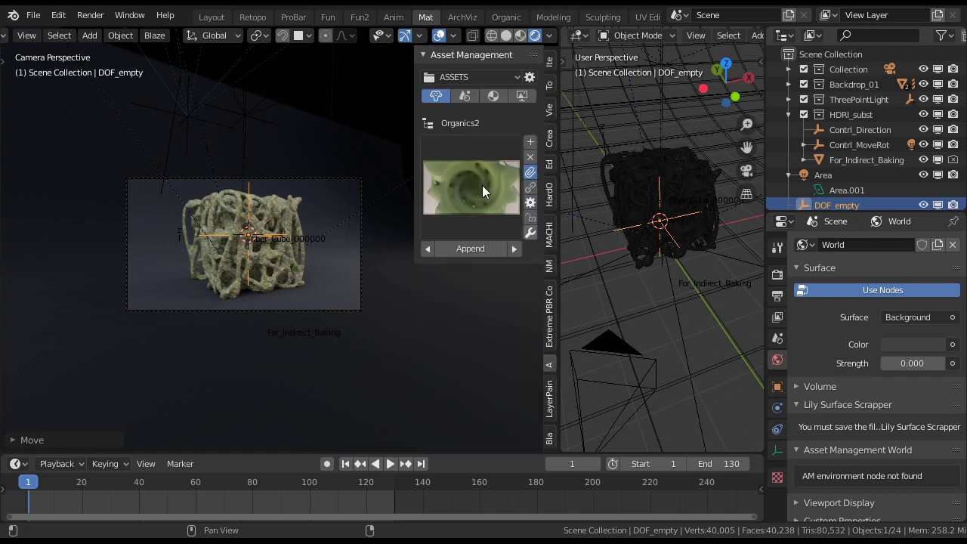
pyautogui.click(479, 181)
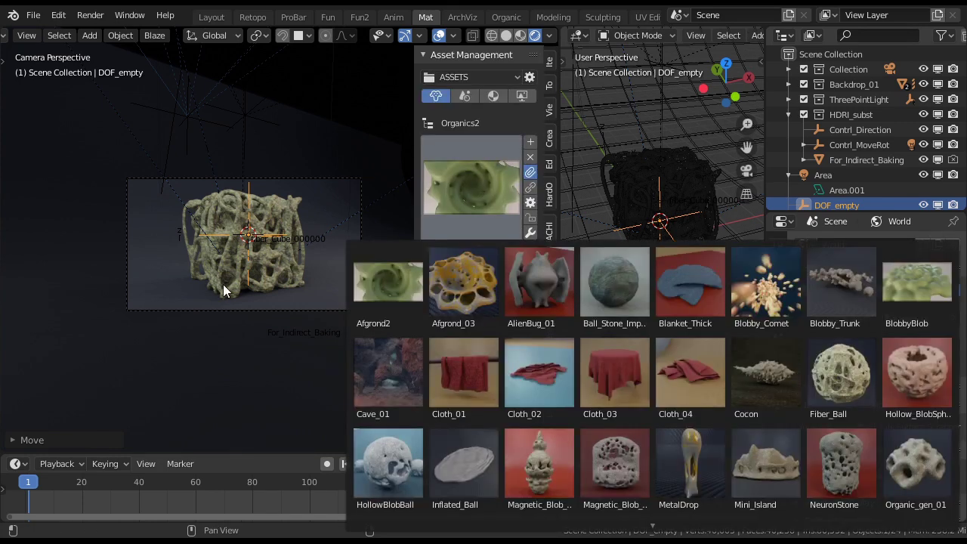
pyautogui.click(226, 259)
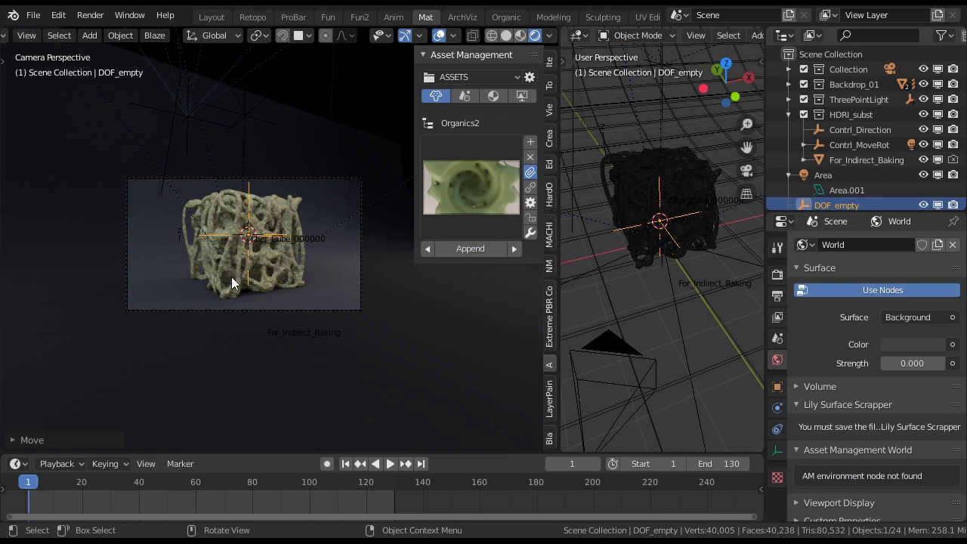